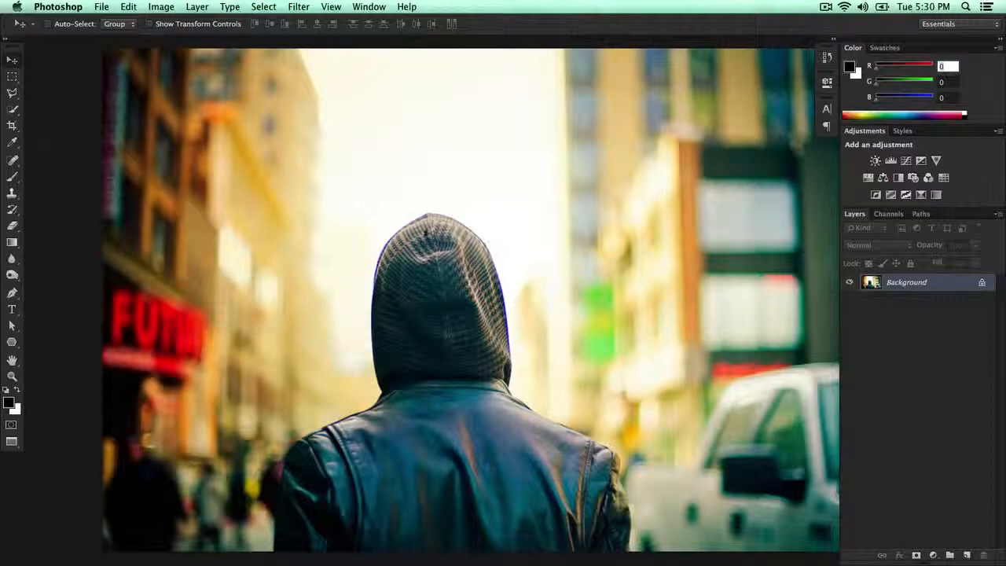
Step: Browse for a file to open and go into the Wallpapers HD folder within Pictures
{"action": "left_click", "coordinate": [102, 7]}
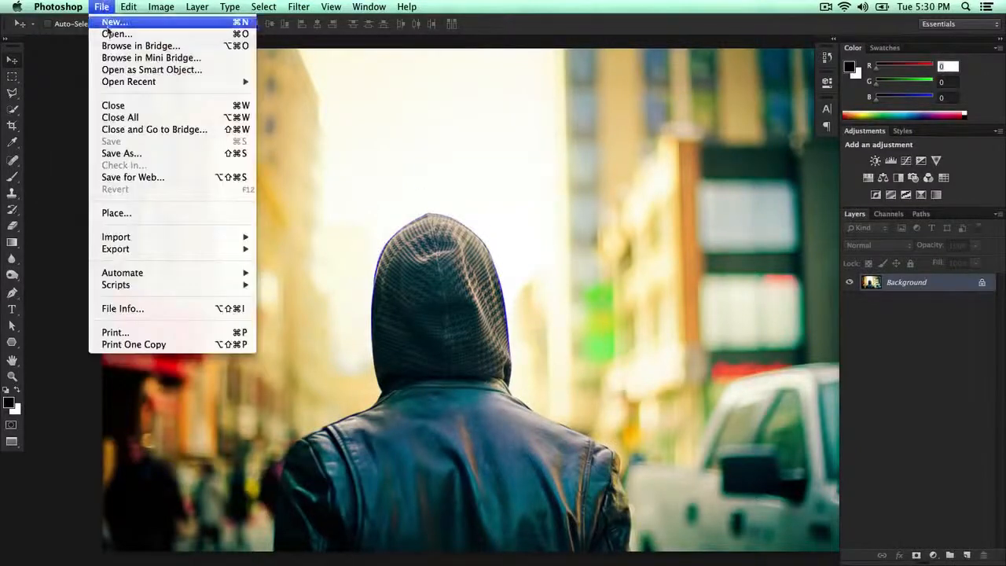
{"action": "left_click", "coordinate": [114, 31]}
{"action": "left_click_drag", "start_coordinate": [546, 31], "coordinate": [446, 133]}
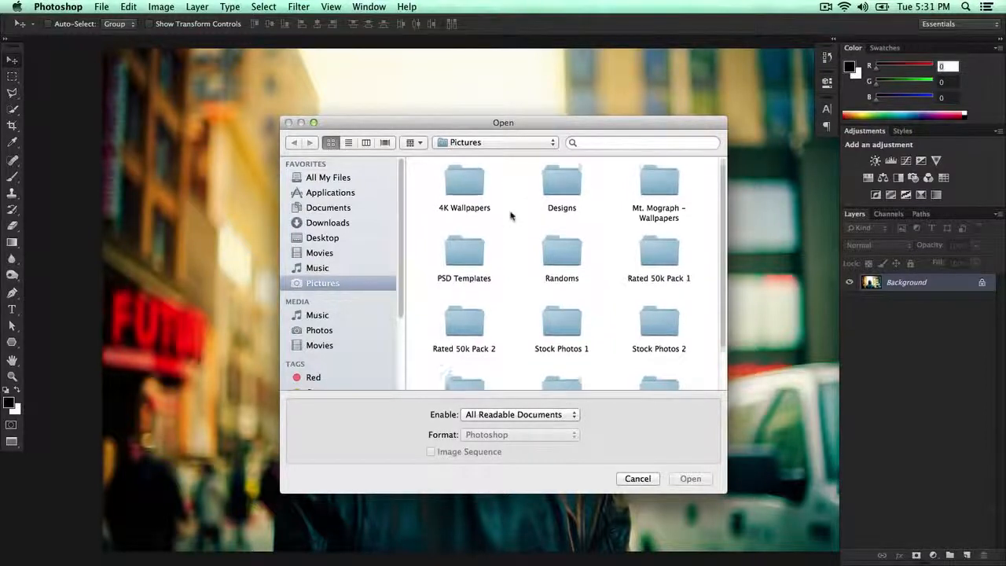
{"action": "scroll", "coordinate": [513, 216], "scroll_direction": "down", "scroll_amount": 3}
{"action": "scroll", "coordinate": [513, 219], "scroll_direction": "up", "scroll_amount": 3}
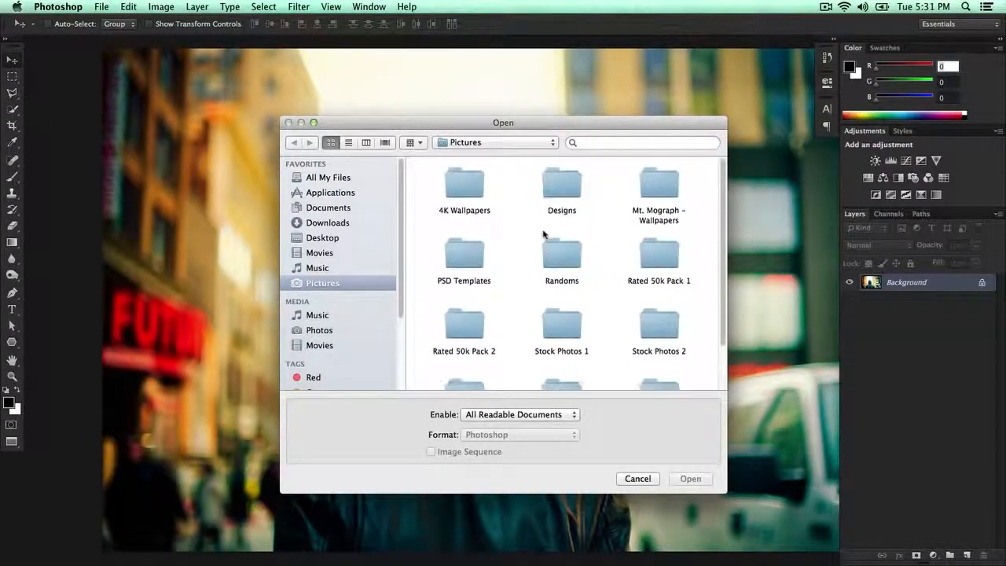
{"action": "scroll", "coordinate": [545, 235], "scroll_direction": "down", "scroll_amount": 3}
{"action": "double_click", "coordinate": [548, 378]}
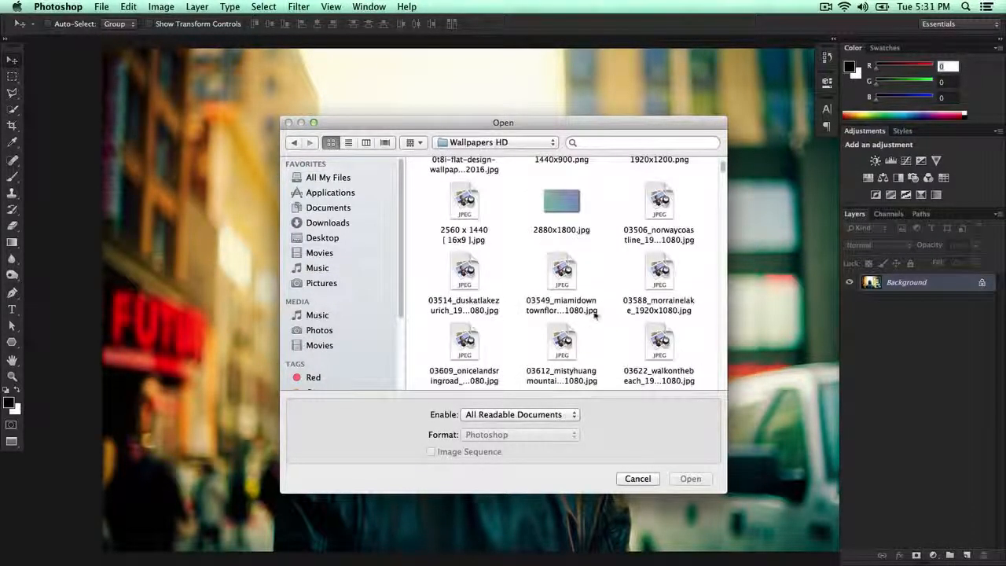
Step: Open the image Los Angeles HD.jpg from the Wallpapers HD folder
{"action": "scroll", "coordinate": [594, 314], "scroll_direction": "down", "scroll_amount": 5}
{"action": "scroll", "coordinate": [595, 313], "scroll_direction": "down", "scroll_amount": 8}
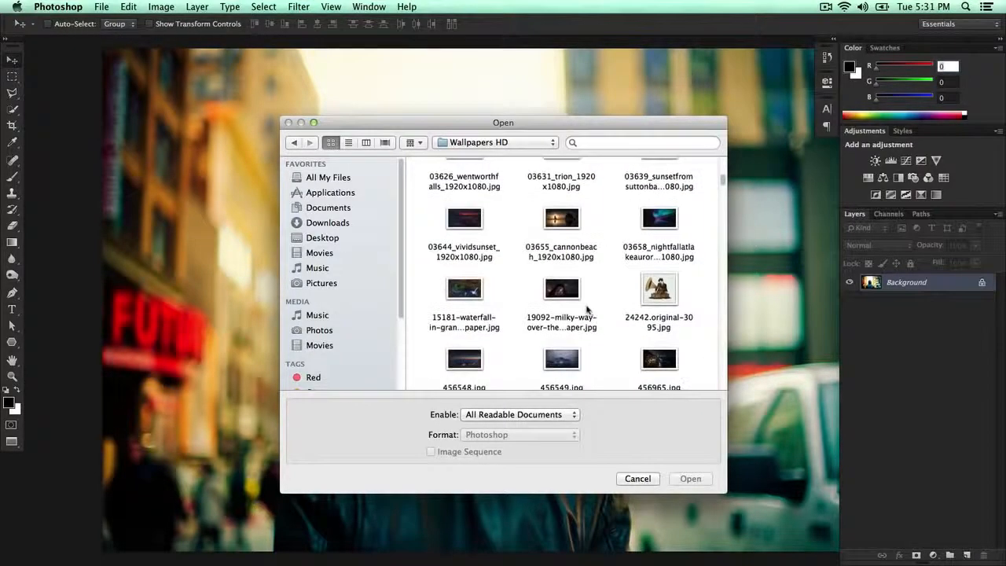
{"action": "scroll", "coordinate": [590, 311], "scroll_direction": "down", "scroll_amount": 8}
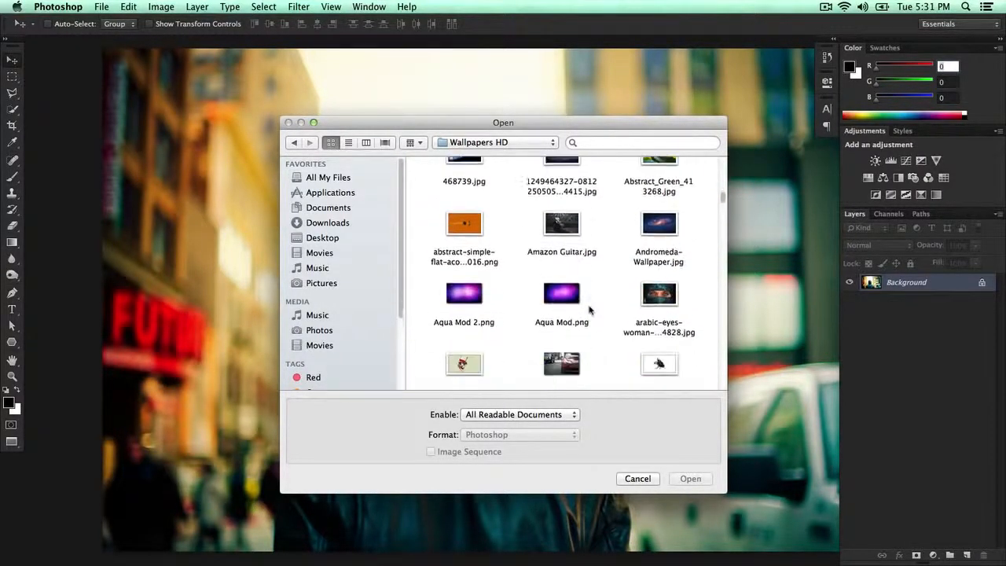
{"action": "scroll", "coordinate": [590, 311], "scroll_direction": "down", "scroll_amount": 6}
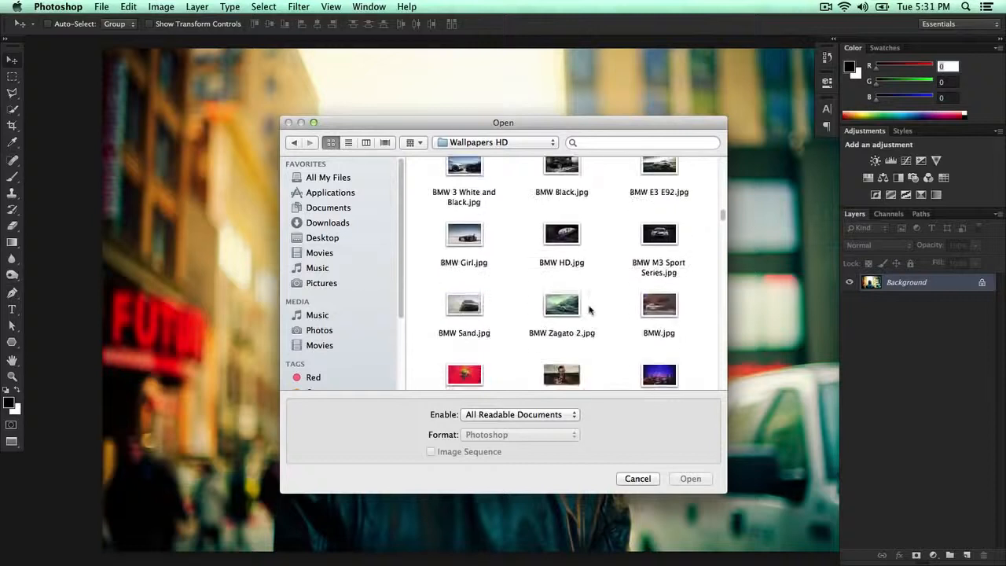
{"action": "scroll", "coordinate": [591, 311], "scroll_direction": "down", "scroll_amount": 8}
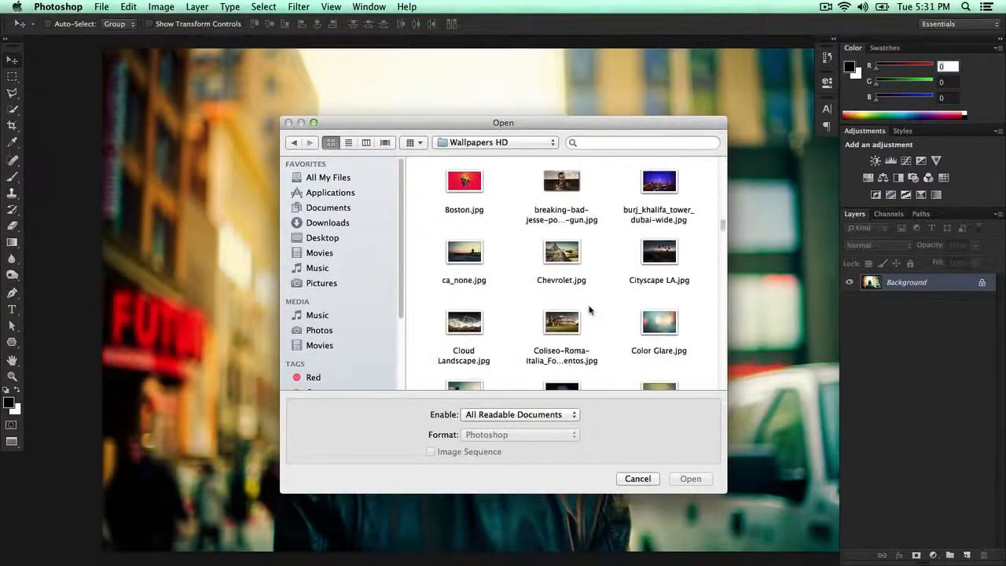
{"action": "scroll", "coordinate": [590, 311], "scroll_direction": "down", "scroll_amount": 5}
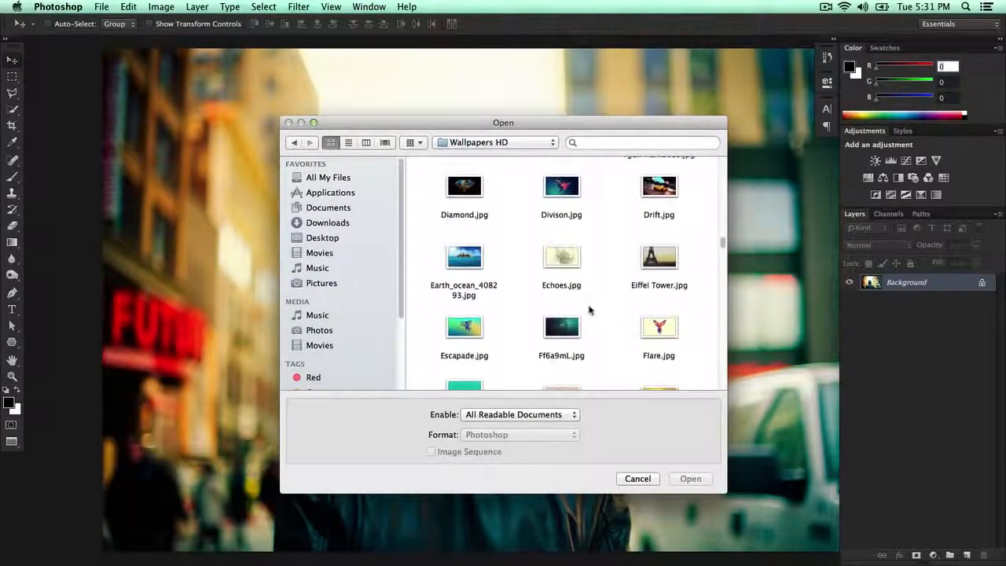
{"action": "scroll", "coordinate": [590, 311], "scroll_direction": "down", "scroll_amount": 8}
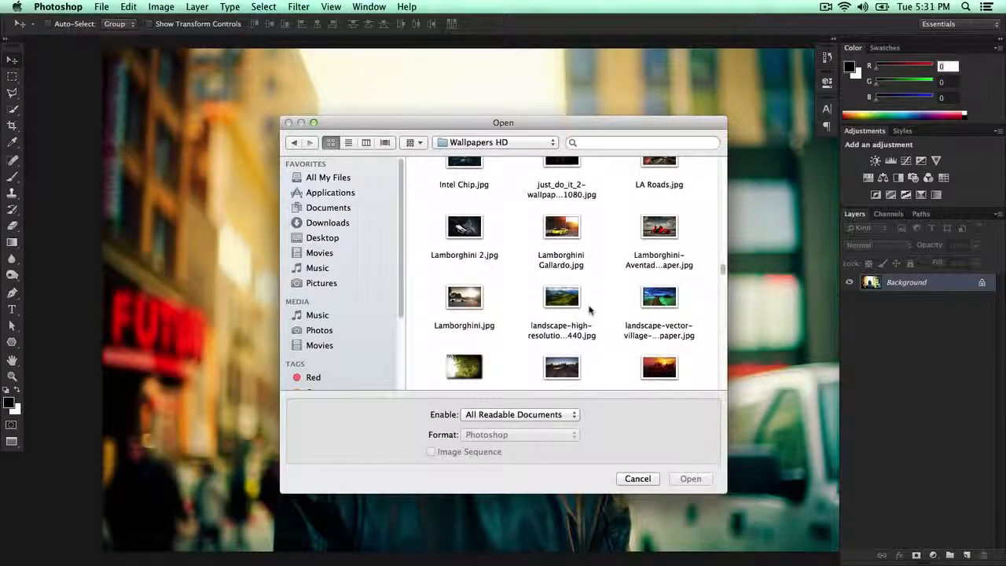
{"action": "scroll", "coordinate": [590, 311], "scroll_direction": "down", "scroll_amount": 2}
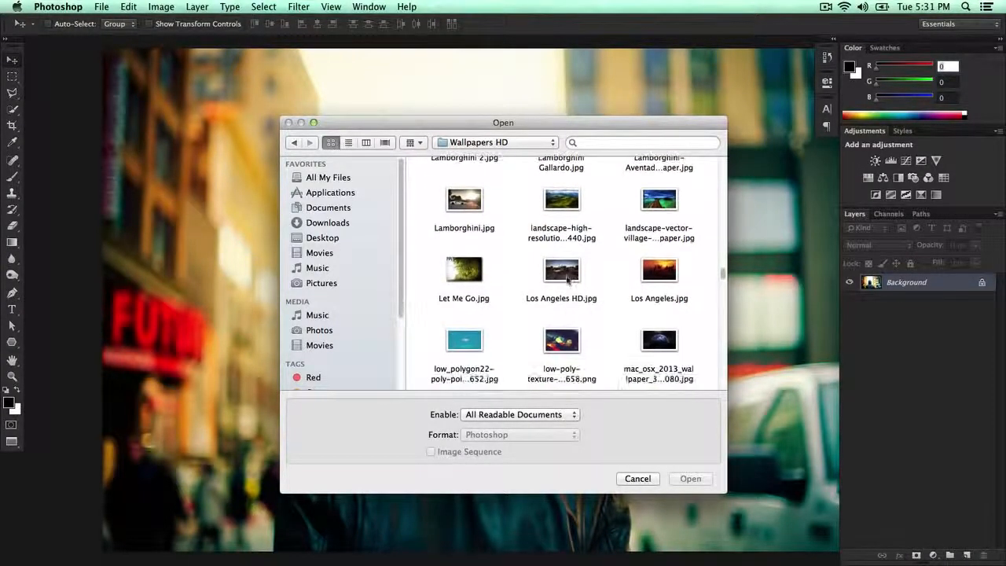
{"action": "left_click", "coordinate": [588, 312]}
{"action": "key", "text": "Return"}
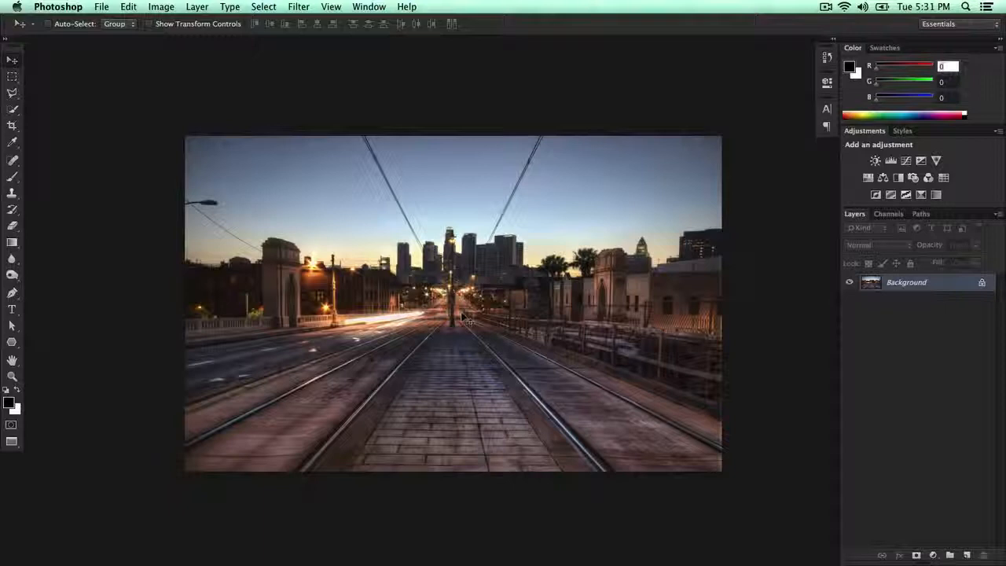
Step: Switch to the open 22.jpg document showing the hooded man
{"action": "key", "text": "XF86AudioLowerVolume"}
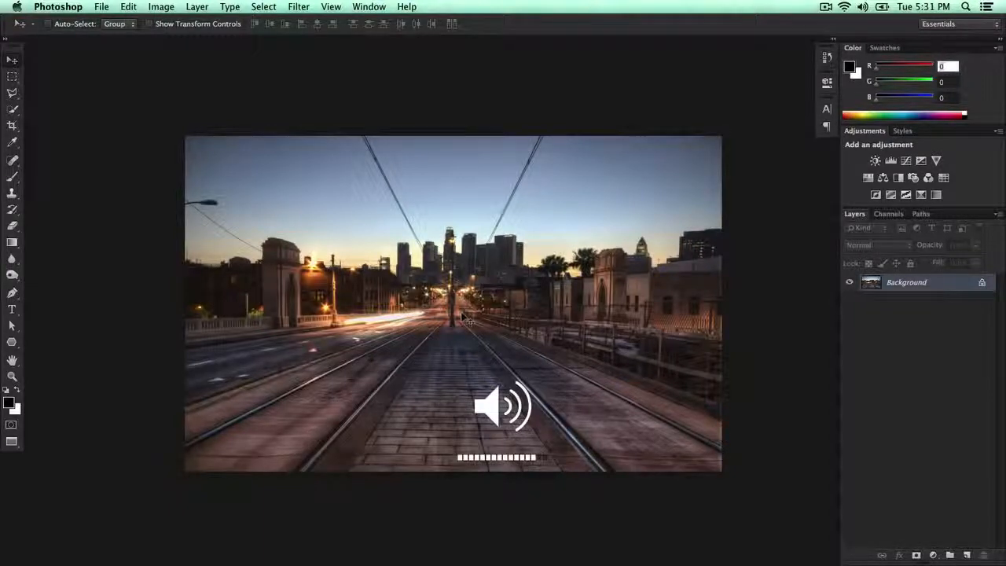
{"action": "key", "text": "super+0"}
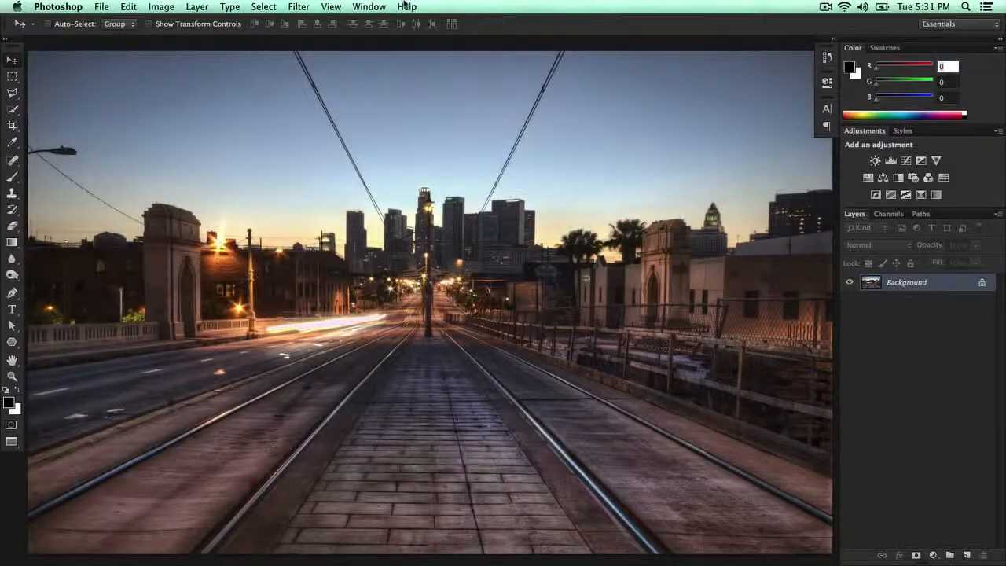
{"action": "left_click", "coordinate": [403, 6]}
{"action": "mouse_move", "coordinate": [369, 7]}
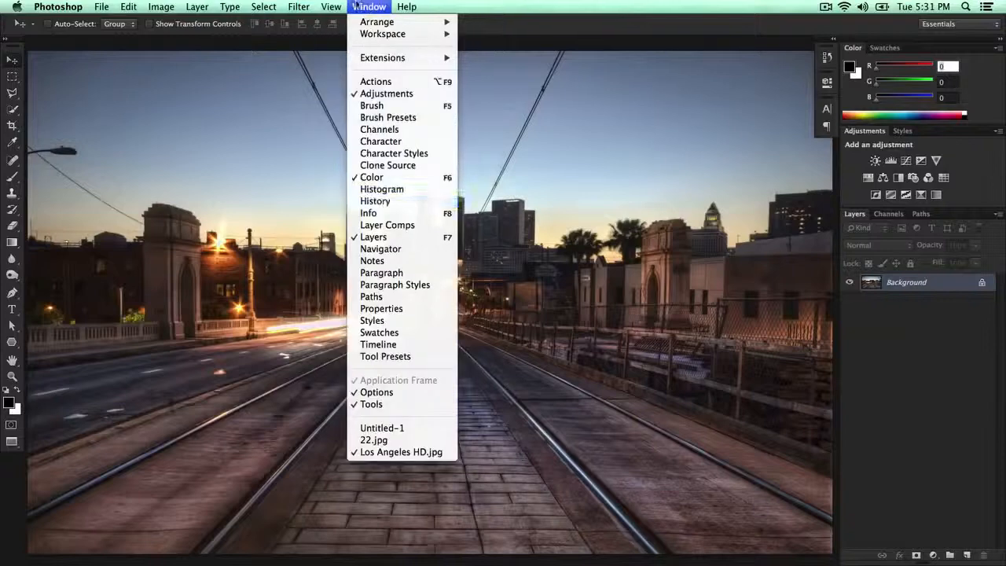
{"action": "left_click", "coordinate": [385, 440]}
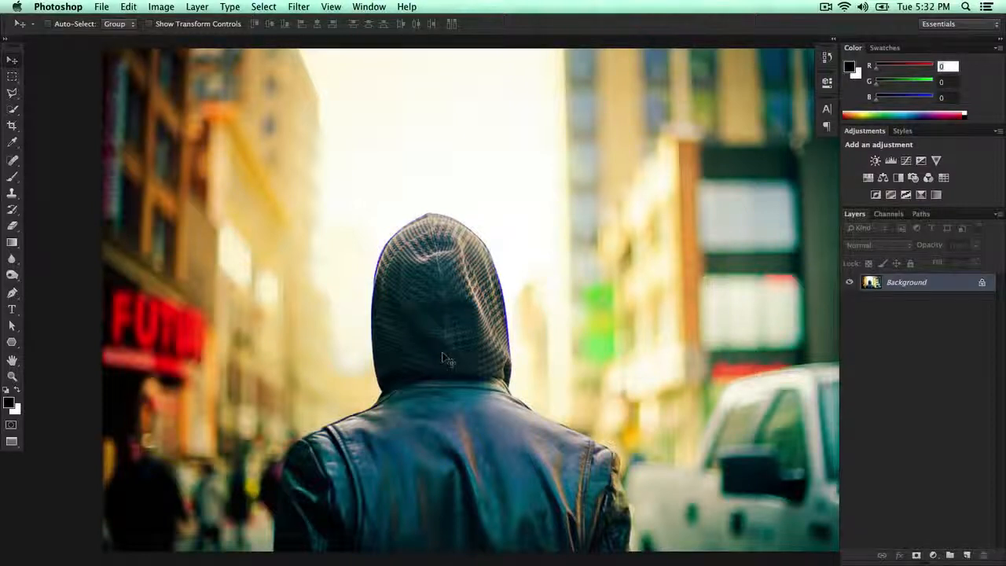
Step: Get the Pen tool ready in Path mode at the base of the hooded man's left sleeve
{"action": "key", "text": "super+plus"}
{"action": "left_click_drag", "start_coordinate": [443, 353], "coordinate": [503, 234]}
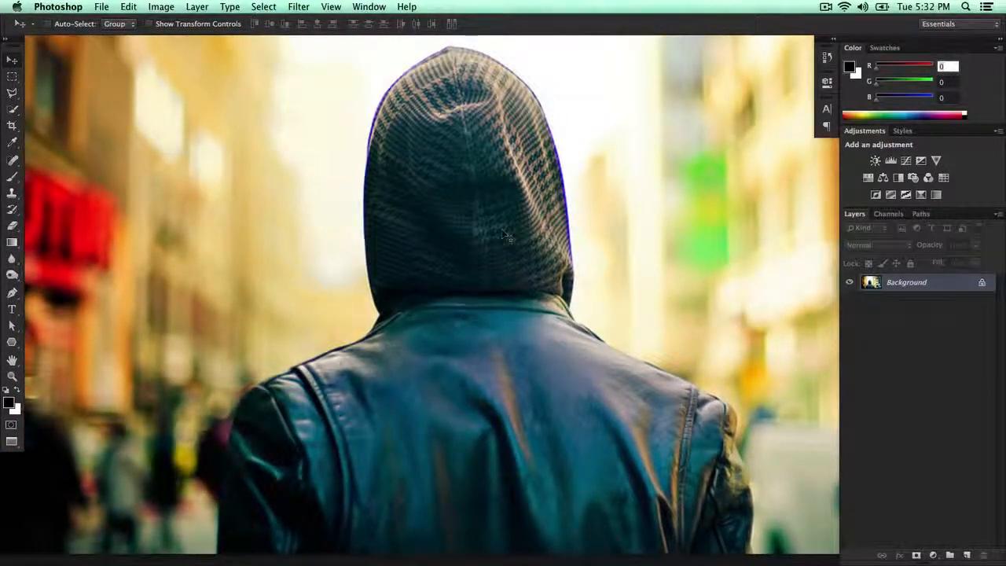
{"action": "key", "text": "p"}
{"action": "left_click_drag", "start_coordinate": [382, 367], "coordinate": [407, 279]}
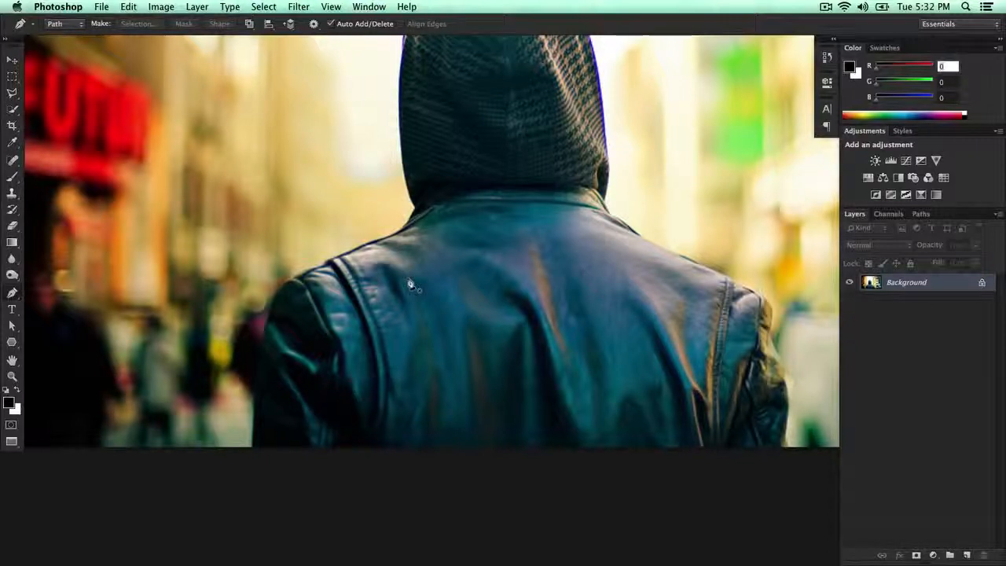
{"action": "left_click_drag", "start_coordinate": [353, 211], "coordinate": [353, 283]}
{"action": "left_click_drag", "start_coordinate": [334, 157], "coordinate": [331, 163]}
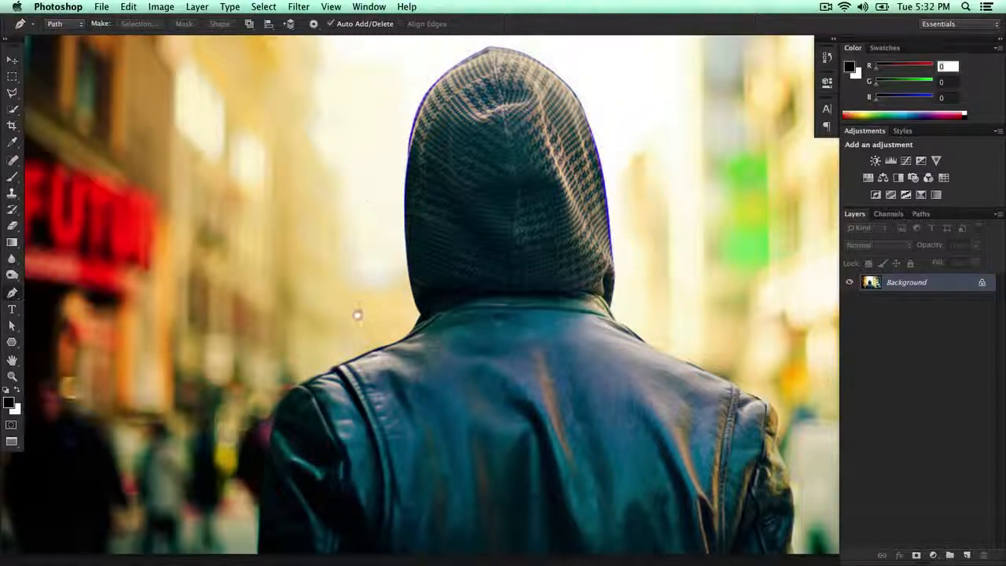
{"action": "left_click_drag", "start_coordinate": [355, 314], "coordinate": [366, 281]}
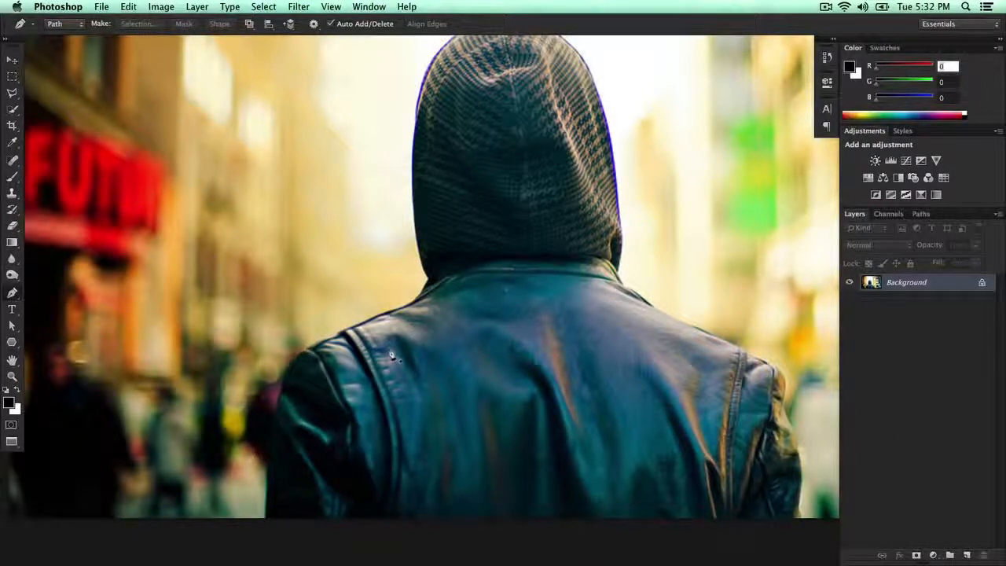
{"action": "scroll", "coordinate": [392, 358], "scroll_direction": "up", "scroll_amount": 2}
{"action": "left_click_drag", "start_coordinate": [392, 363], "coordinate": [638, 177]}
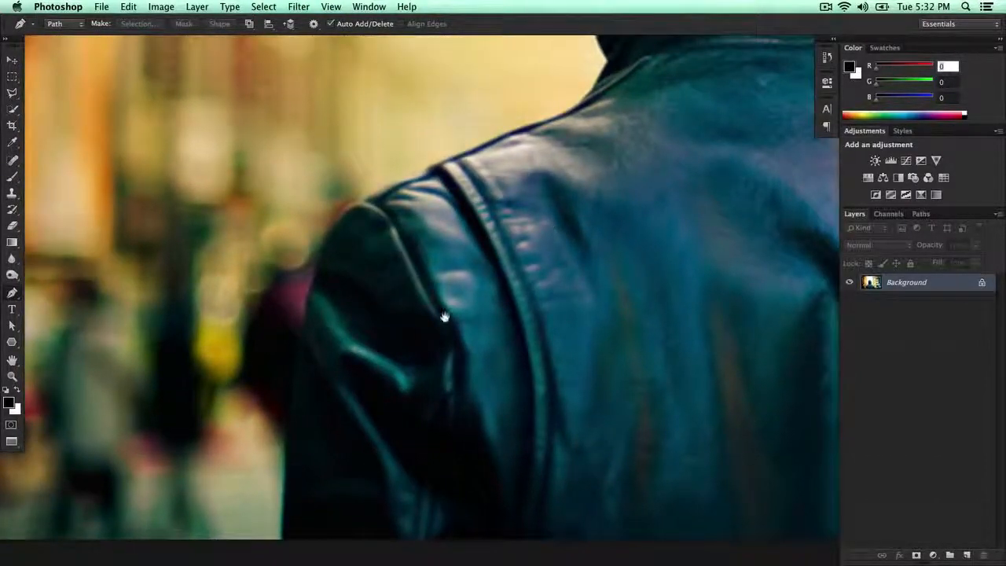
{"action": "left_click", "coordinate": [278, 547]}
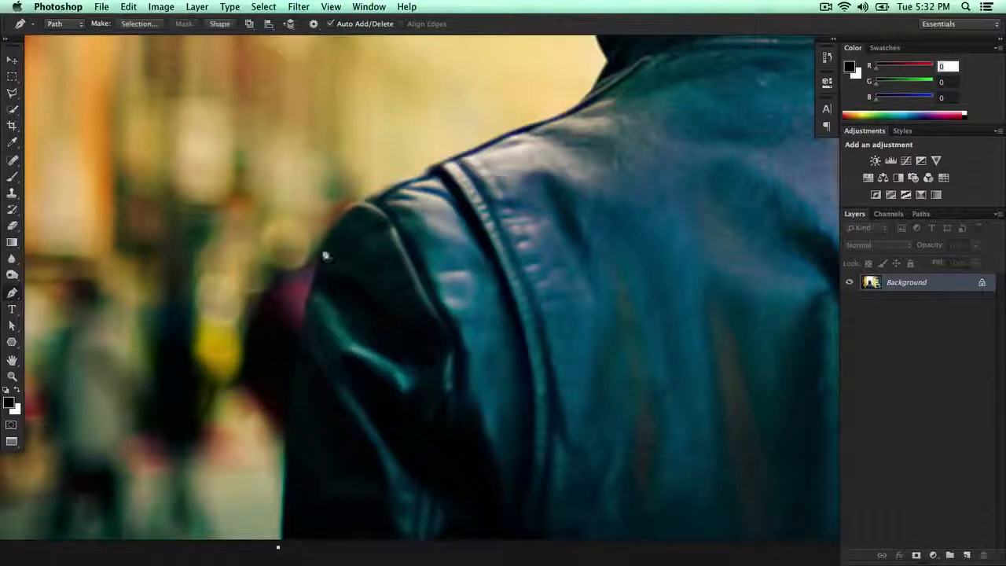
{"action": "left_click_drag", "start_coordinate": [321, 240], "coordinate": [354, 219]}
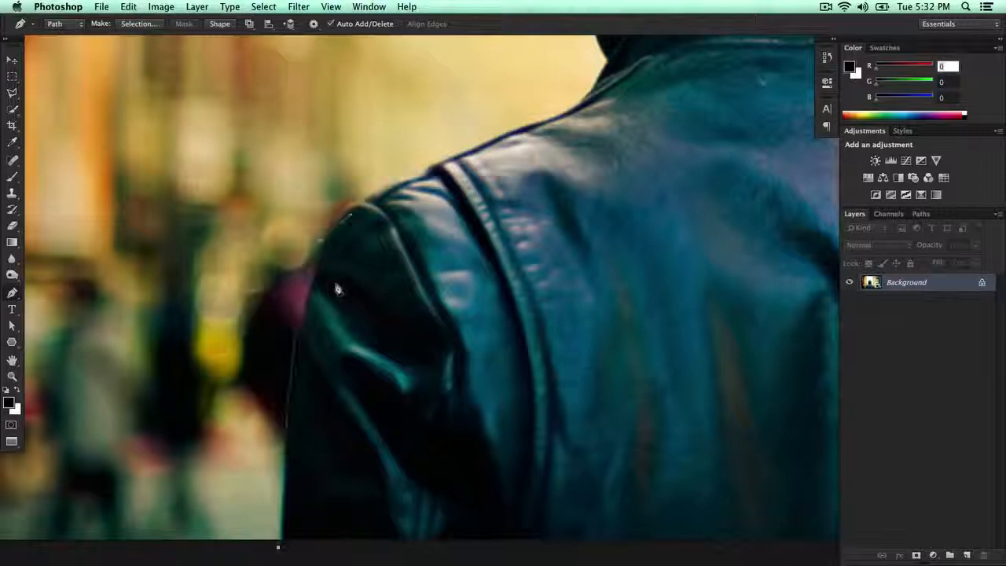
{"action": "key", "text": "super+alt+z"}
{"action": "key", "text": "super+alt+z"}
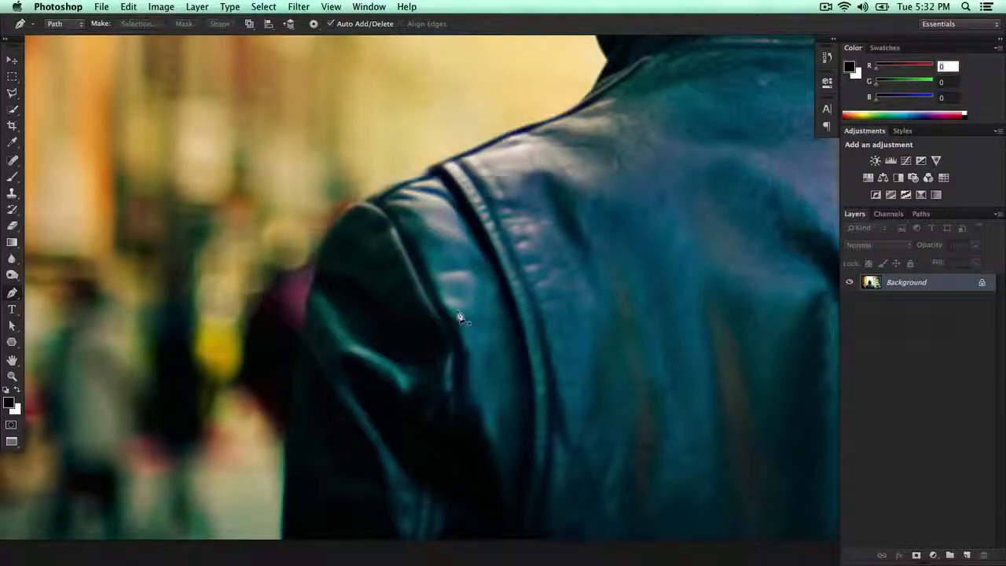
Step: Start a pen path at the image's bottom edge and trace curved segments up the outer edge of the man's left sleeve
{"action": "left_click", "coordinate": [284, 542]}
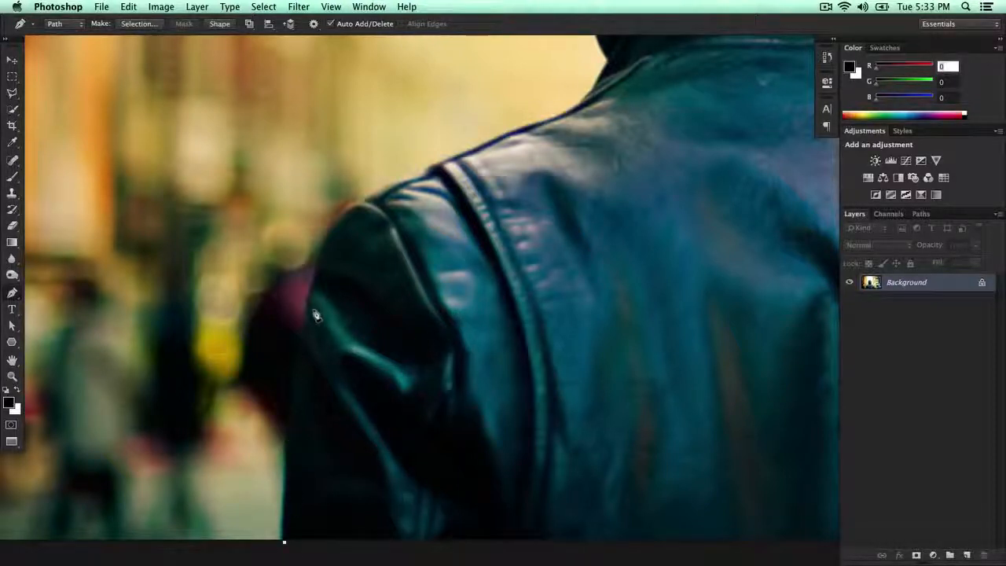
{"action": "left_click_drag", "start_coordinate": [287, 447], "coordinate": [295, 393]}
{"action": "key", "text": "space"}
{"action": "mouse_move", "coordinate": [336, 291]}
{"action": "left_mouse_down"}
{"action": "mouse_move", "coordinate": [330, 255]}
{"action": "mouse_move", "coordinate": [341, 237]}
{"action": "mouse_move", "coordinate": [338, 285]}
{"action": "left_mouse_up"}
{"action": "key", "text": "space"}
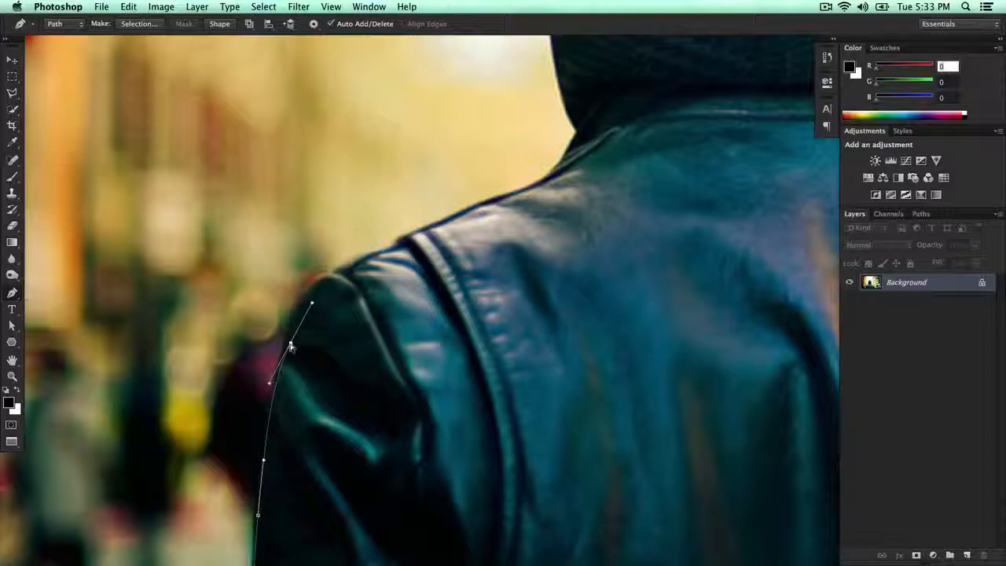
{"action": "left_click_drag", "start_coordinate": [291, 345], "coordinate": [287, 351]}
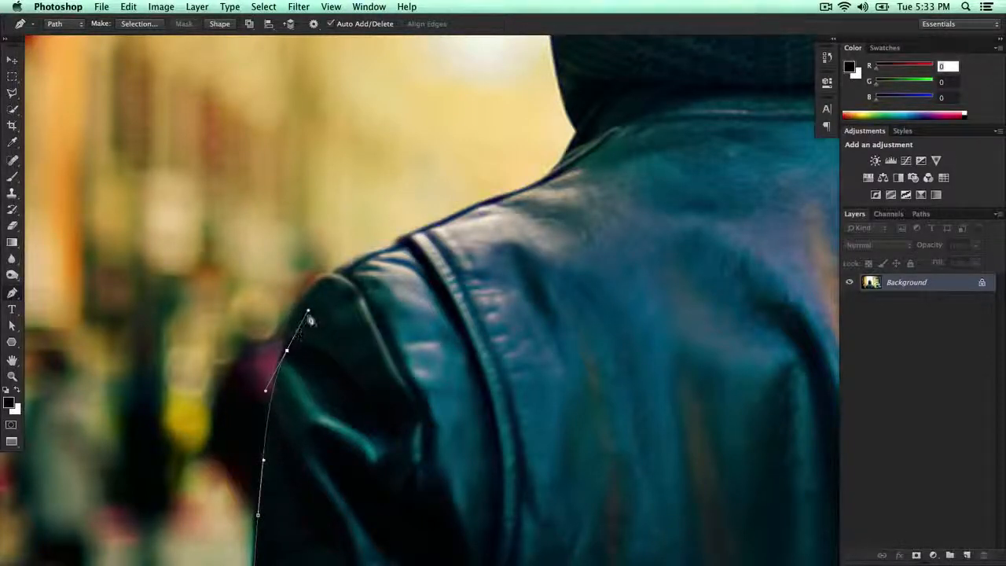
Step: Adjust the last anchor's direction handle and continue the path around the rounded top of the man's left shoulder
{"action": "left_click_drag", "start_coordinate": [351, 276], "coordinate": [405, 253]}
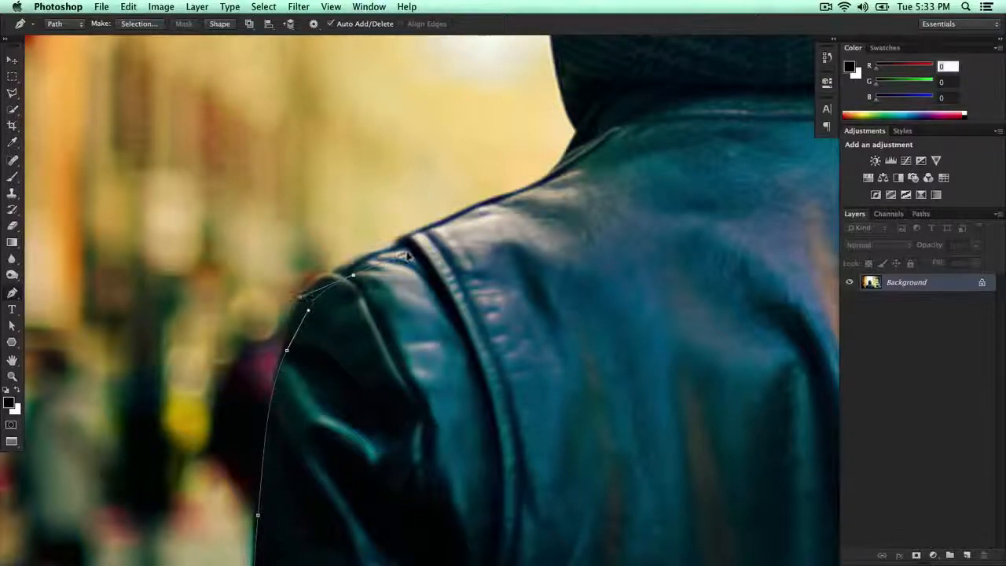
{"action": "key", "text": "super+z"}
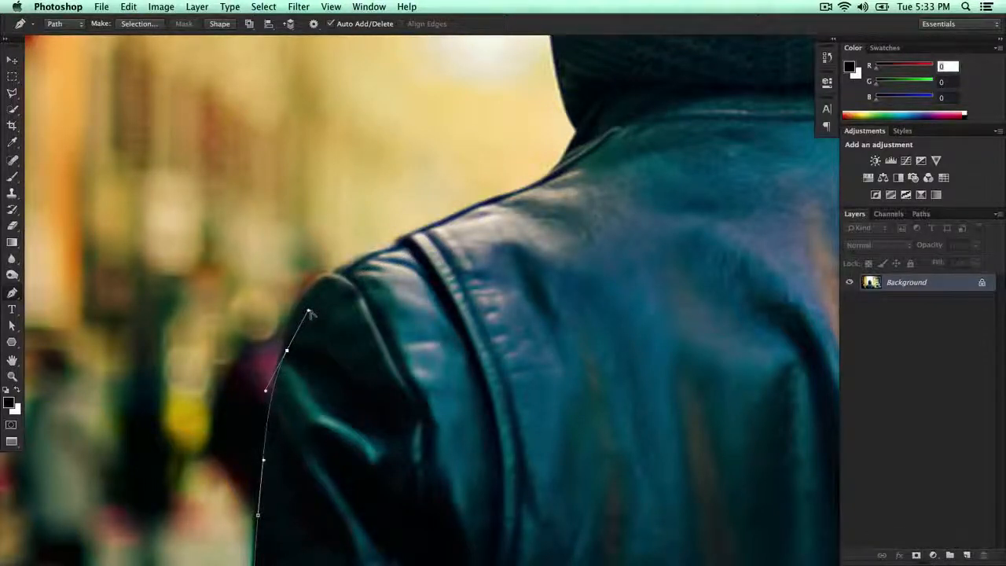
{"action": "left_click_drag", "start_coordinate": [302, 316], "coordinate": [296, 315]}
{"action": "left_click_drag", "start_coordinate": [357, 275], "coordinate": [401, 253]}
{"action": "key", "text": "super+z"}
{"action": "left_click_drag", "start_coordinate": [330, 280], "coordinate": [340, 277]}
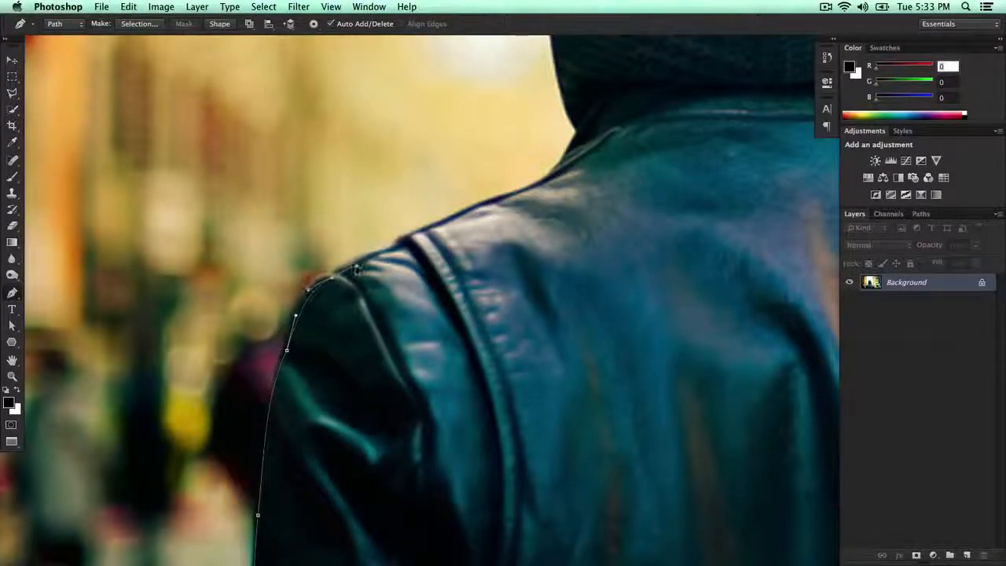
Step: Extend the path along the upper edge of the jacket's left shoulder, past the seam and toward the collar
{"action": "left_click_drag", "start_coordinate": [354, 268], "coordinate": [246, 327]}
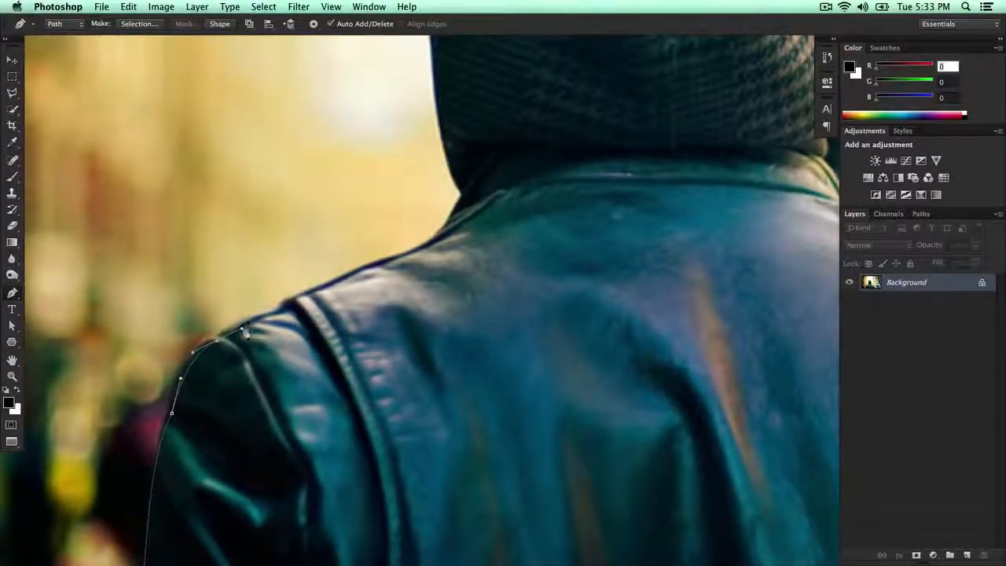
{"action": "left_click_drag", "start_coordinate": [305, 300], "coordinate": [268, 331]}
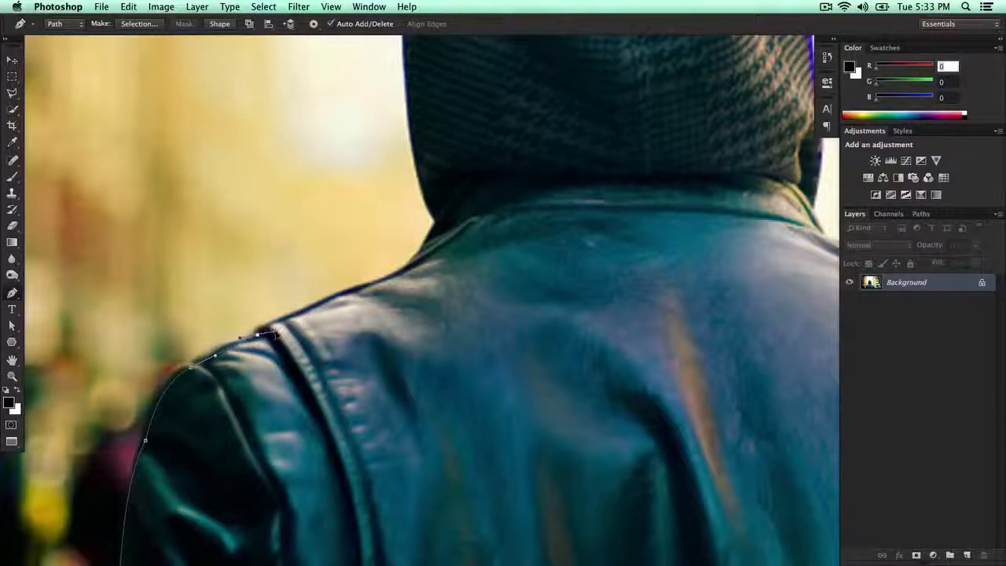
{"action": "mouse_move", "coordinate": [275, 331]}
{"action": "left_mouse_down"}
{"action": "mouse_move", "coordinate": [265, 333]}
{"action": "mouse_move", "coordinate": [282, 333]}
{"action": "left_mouse_up"}
{"action": "key", "text": "super+z"}
{"action": "scroll", "coordinate": [294, 321], "scroll_direction": "up", "scroll_amount": 1}
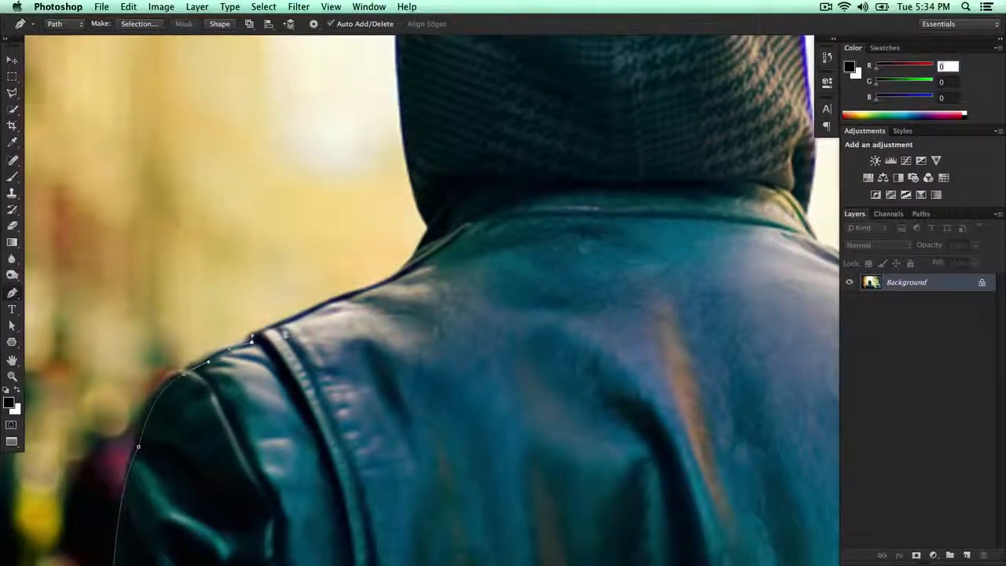
{"action": "left_click_drag", "start_coordinate": [323, 304], "coordinate": [288, 343]}
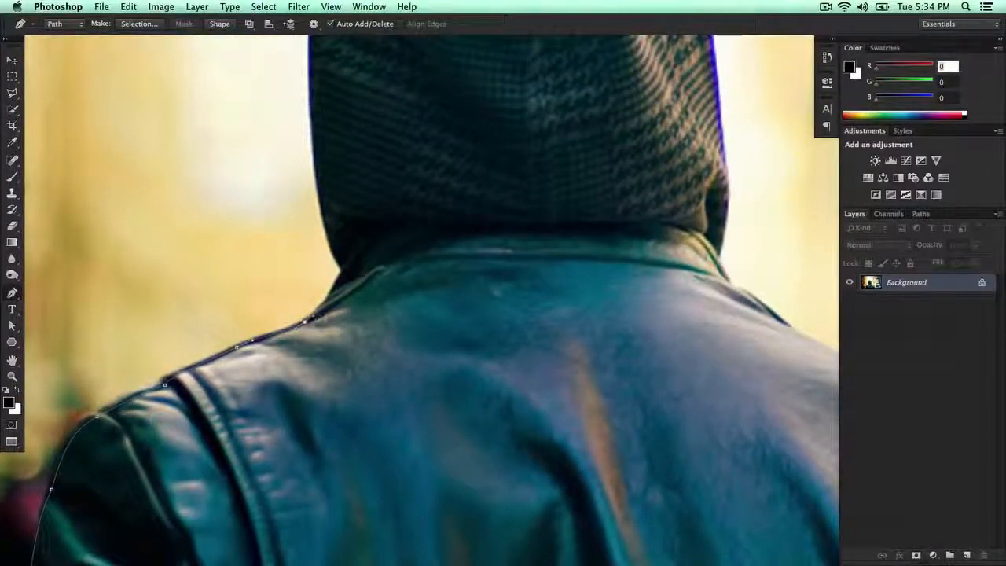
{"action": "key", "text": "super+z"}
{"action": "scroll", "coordinate": [314, 319], "scroll_direction": "up", "scroll_amount": 2}
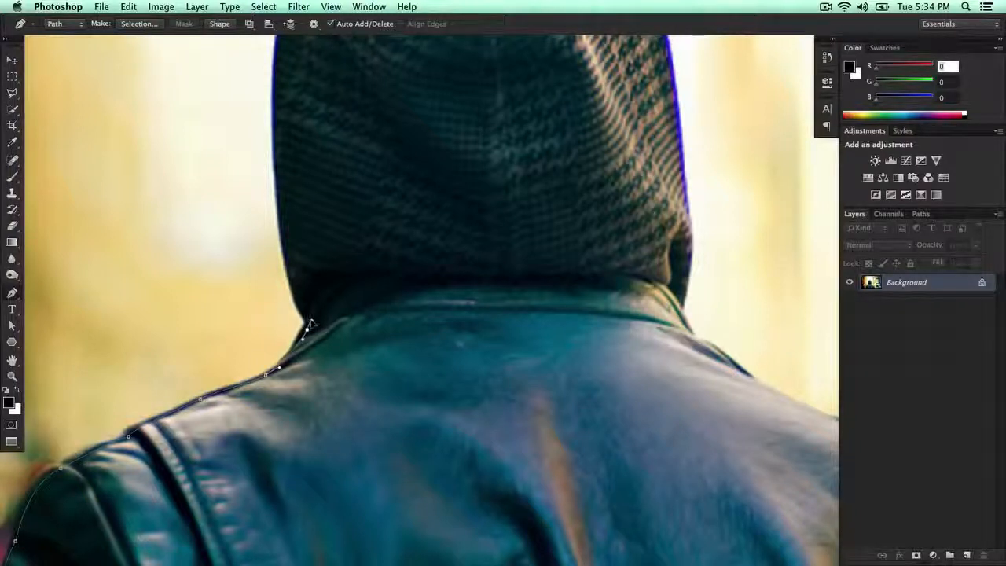
Step: Extend the path from the collar into the corner under the hood and up the hood's lower left edge
{"action": "left_click", "coordinate": [311, 321]}
{"action": "left_click_drag", "start_coordinate": [296, 266], "coordinate": [287, 222]}
{"action": "key", "text": "super+z"}
{"action": "scroll", "coordinate": [302, 306], "scroll_direction": "up", "scroll_amount": 4}
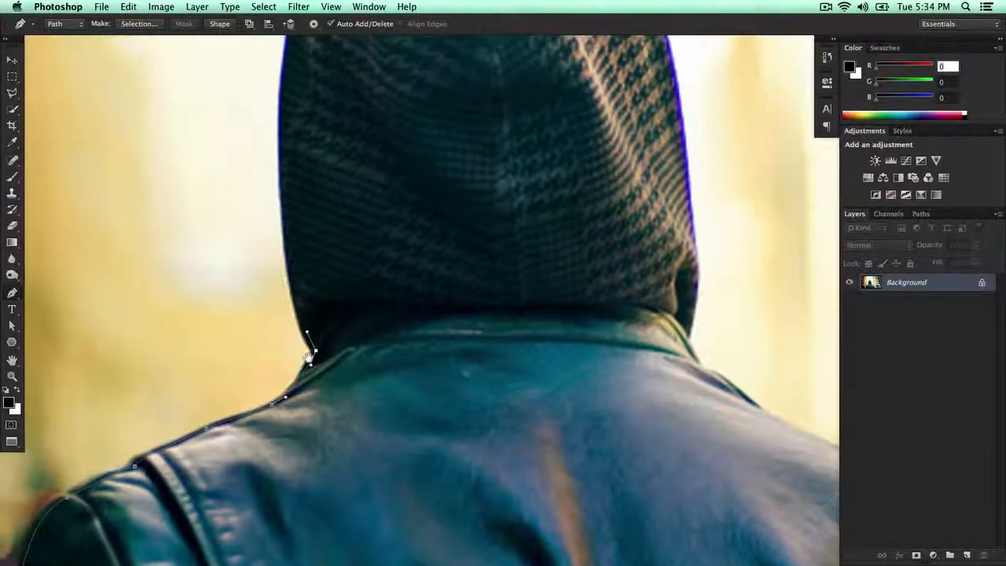
{"action": "left_click_drag", "start_coordinate": [301, 291], "coordinate": [300, 419]}
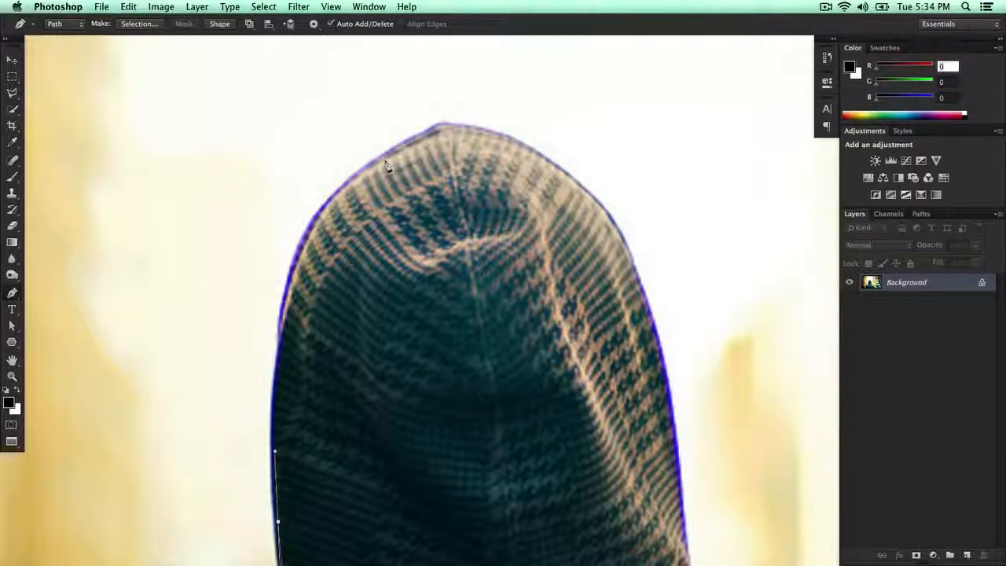
{"action": "left_click", "coordinate": [277, 415]}
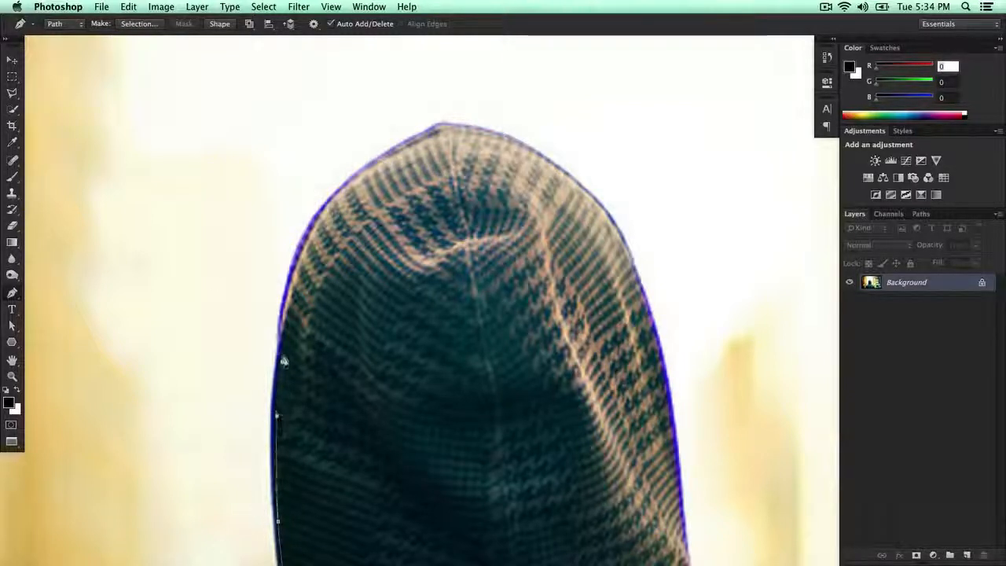
Step: Try tracing the hood's upper left edge with three short straight segments, and undo them
{"action": "left_click", "coordinate": [283, 361]}
{"action": "left_click", "coordinate": [282, 338]}
{"action": "left_click", "coordinate": [290, 313]}
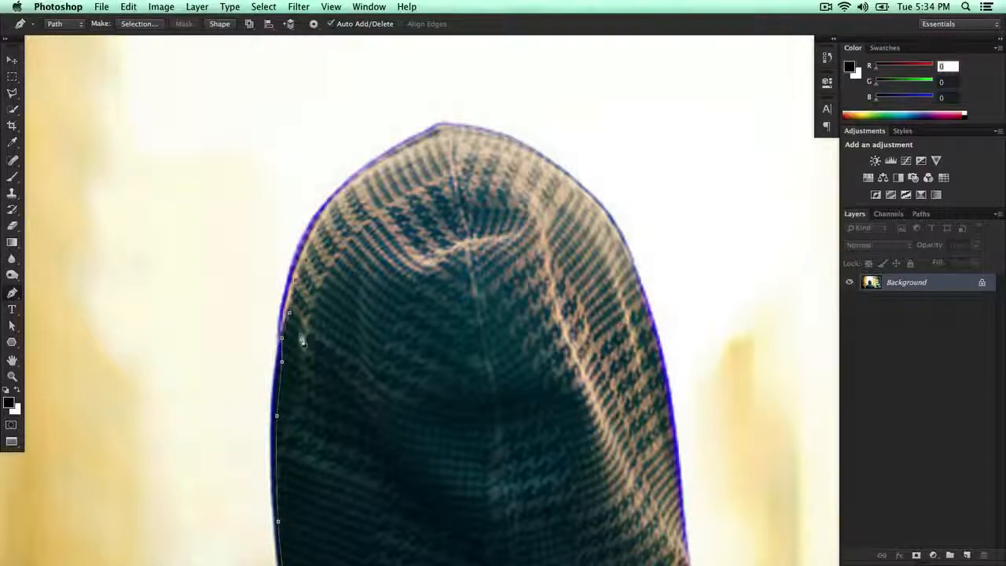
{"action": "key", "text": "alt+super+z"}
{"action": "key", "text": "alt+super+z"}
{"action": "key", "text": "alt+super+z"}
{"action": "key", "text": "alt+super+z"}
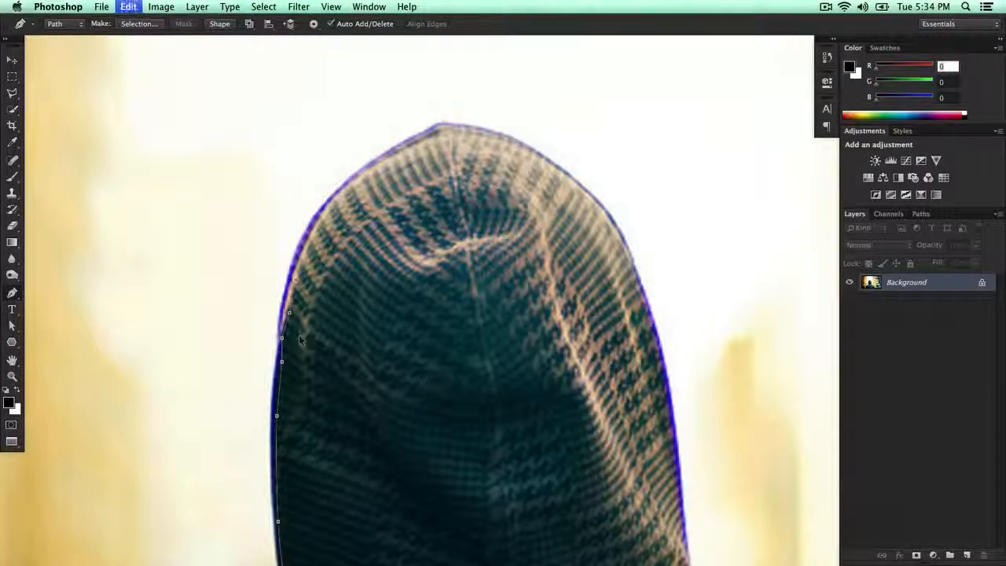
{"action": "key", "text": "alt+super+z"}
{"action": "key", "text": "alt+super+z"}
{"action": "key", "text": "alt+super+z"}
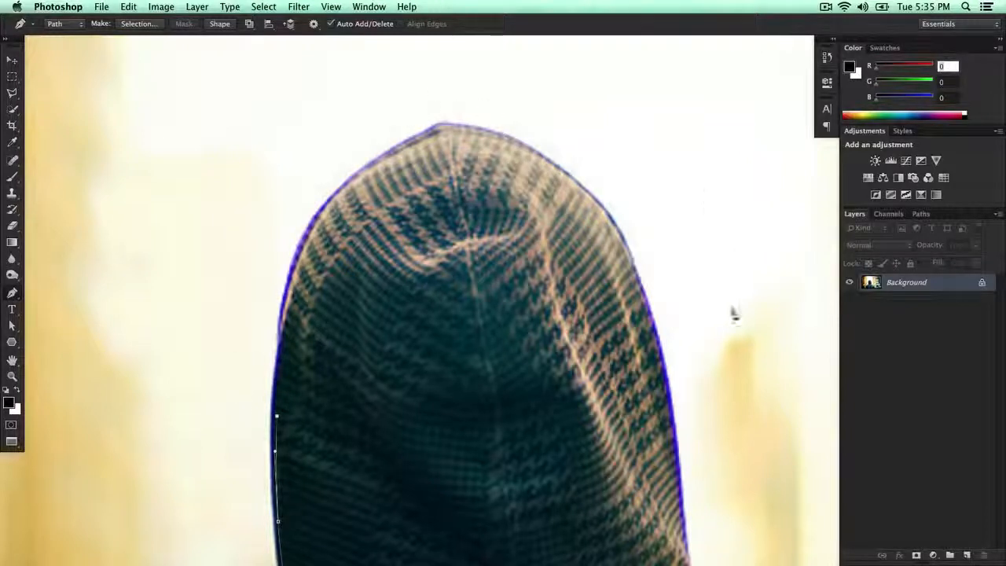
Step: Trace curved segments up the hood's upper left side toward its peak
{"action": "left_click_drag", "start_coordinate": [545, 222], "coordinate": [494, 191]}
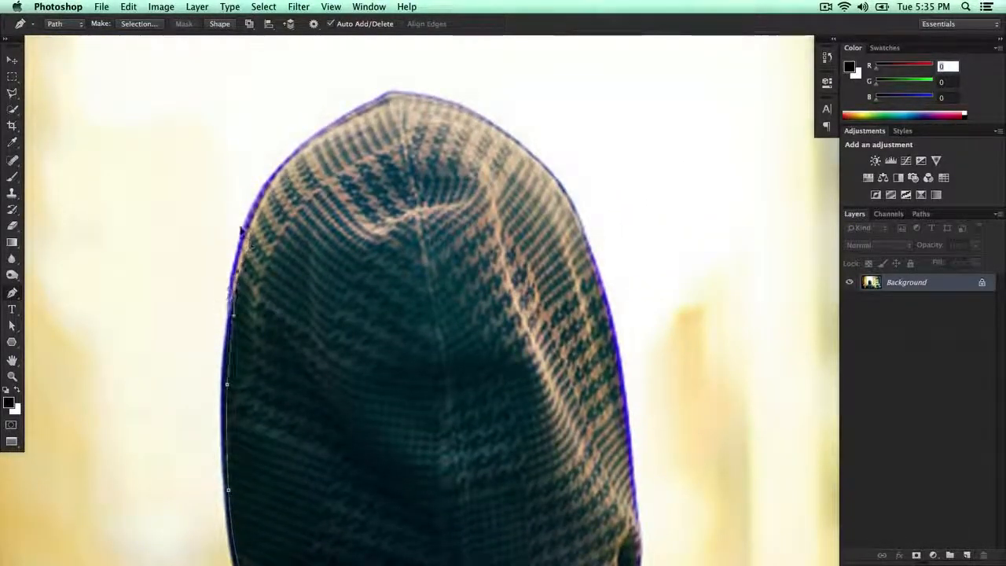
{"action": "left_click_drag", "start_coordinate": [247, 229], "coordinate": [246, 231]}
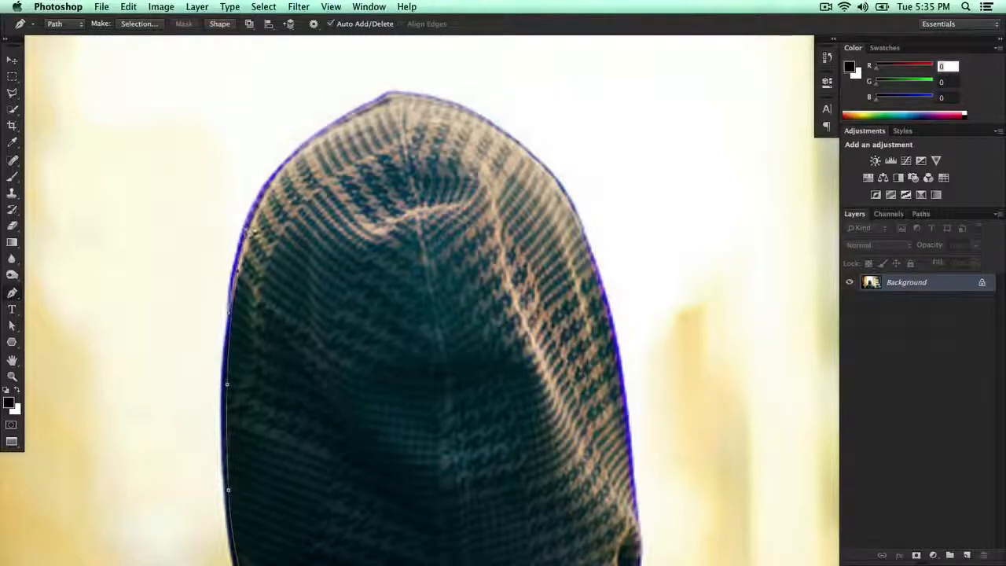
{"action": "left_click_drag", "start_coordinate": [295, 166], "coordinate": [269, 208]}
{"action": "left_click_drag", "start_coordinate": [325, 165], "coordinate": [391, 133]}
{"action": "left_click_drag", "start_coordinate": [362, 169], "coordinate": [293, 208]}
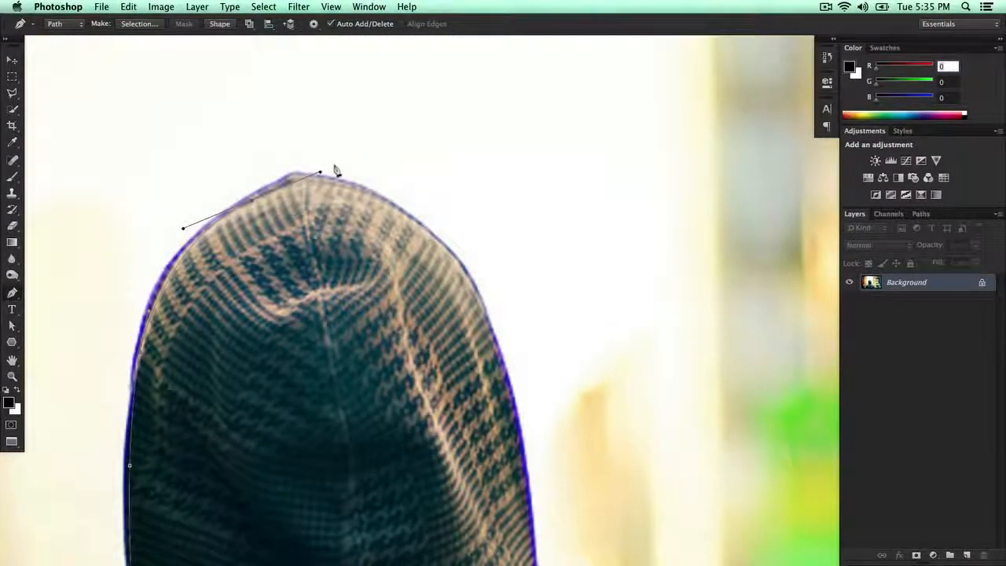
Step: Carry the path over the hood's peak and down its right edge to the fold just above the collar
{"action": "left_click_drag", "start_coordinate": [421, 228], "coordinate": [409, 182]}
{"action": "left_click_drag", "start_coordinate": [429, 297], "coordinate": [442, 369]}
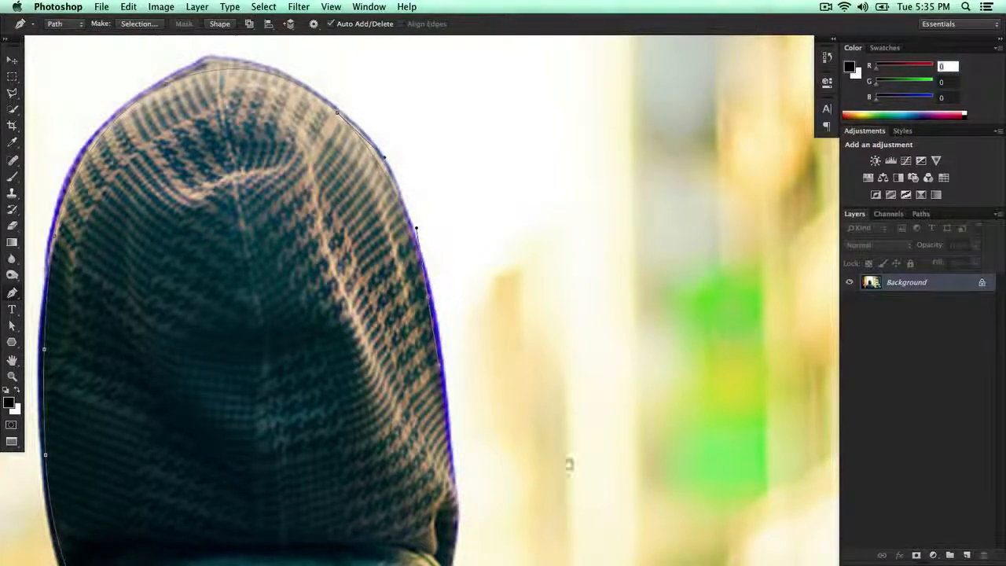
{"action": "left_click_drag", "start_coordinate": [568, 463], "coordinate": [564, 268]}
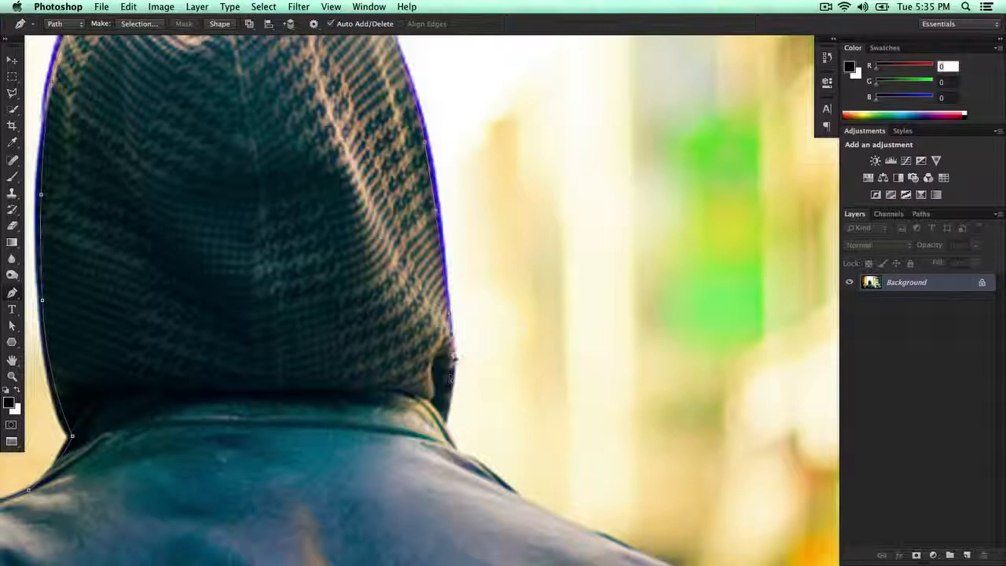
{"action": "left_click_drag", "start_coordinate": [453, 379], "coordinate": [403, 270]}
{"action": "left_click_drag", "start_coordinate": [428, 302], "coordinate": [407, 263]}
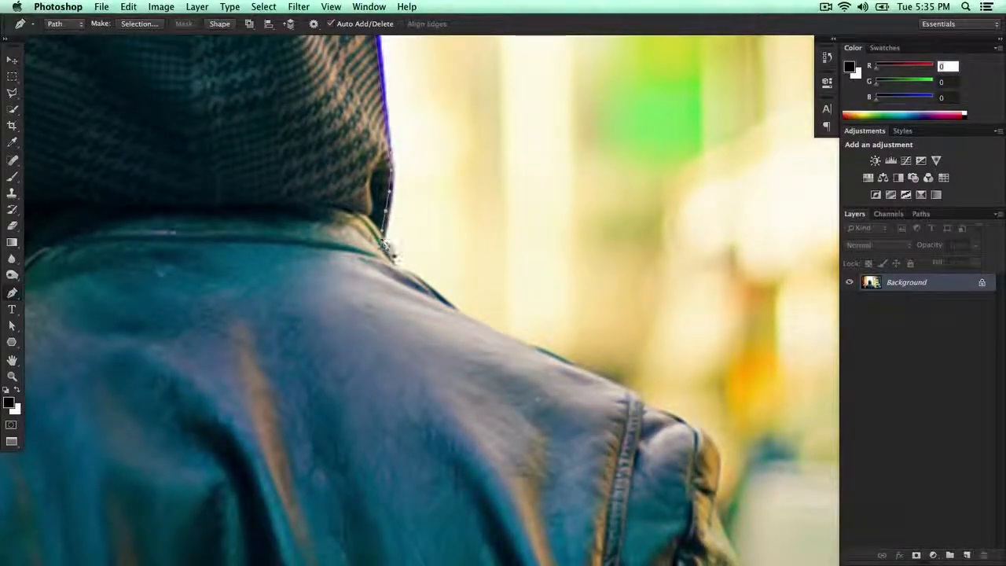
Step: Trace from the hood's lower right corner past the collar and along the right shoulder slope to the jacket's seam
{"action": "left_click_drag", "start_coordinate": [384, 243], "coordinate": [390, 258]}
{"action": "left_click_drag", "start_coordinate": [401, 274], "coordinate": [421, 280]}
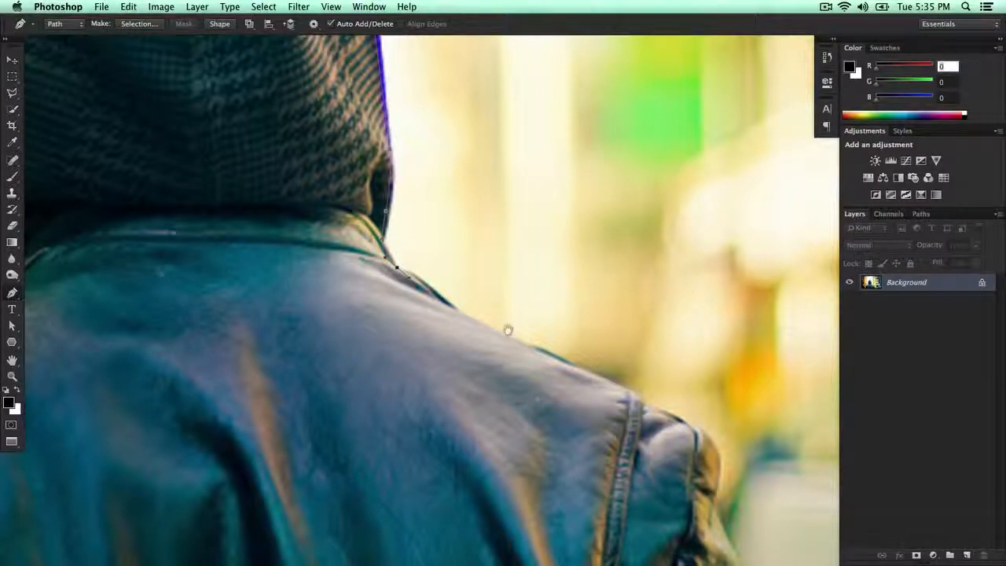
{"action": "left_click_drag", "start_coordinate": [508, 331], "coordinate": [387, 250]}
{"action": "left_click_drag", "start_coordinate": [496, 277], "coordinate": [335, 168]}
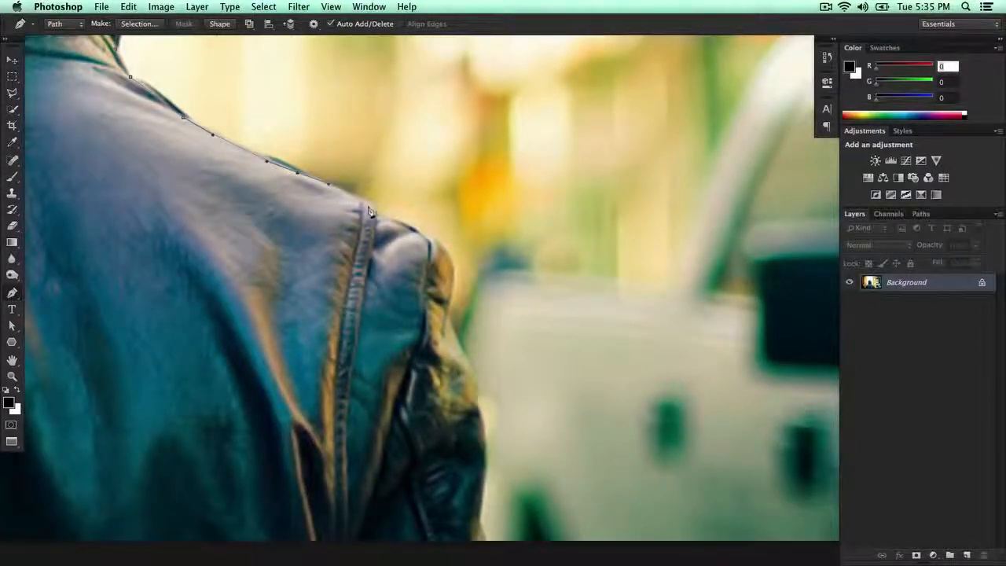
{"action": "left_click_drag", "start_coordinate": [367, 203], "coordinate": [320, 208]}
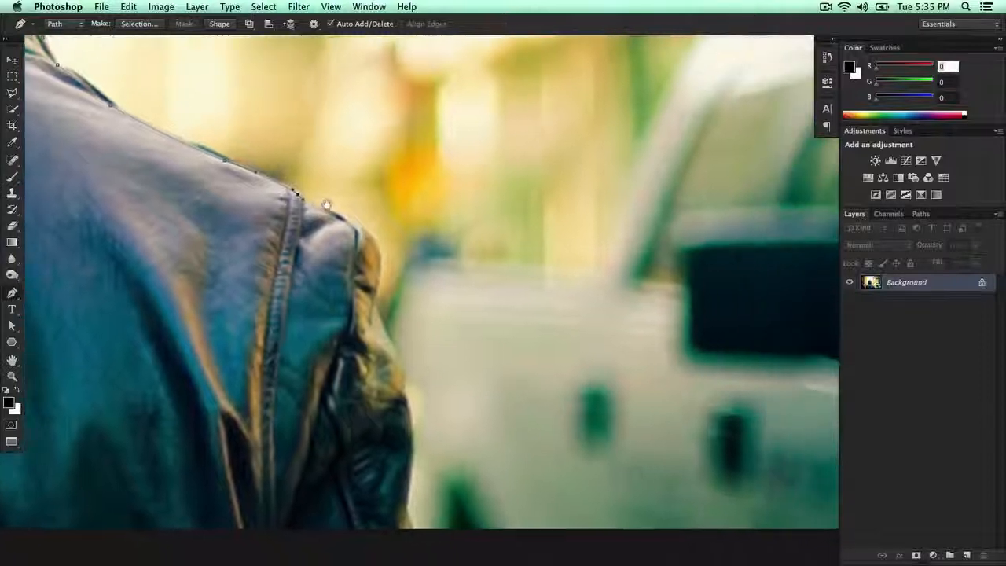
Step: Try curving the path from the seam over the rounded top of the right shoulder, and undo the misplaced anchors
{"action": "left_click", "coordinate": [310, 206]}
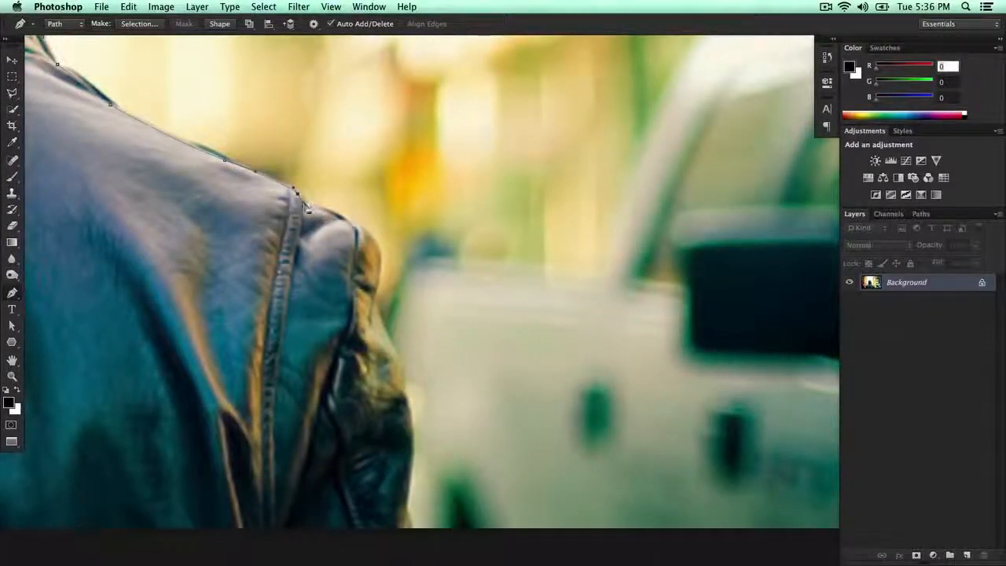
{"action": "left_click", "coordinate": [334, 207]}
{"action": "left_click", "coordinate": [356, 226]}
{"action": "left_click", "coordinate": [380, 249]}
{"action": "left_click_drag", "start_coordinate": [381, 248], "coordinate": [383, 236]}
{"action": "key", "text": "super+z"}
{"action": "mouse_move", "coordinate": [321, 206]}
{"action": "left_mouse_down"}
{"action": "mouse_move", "coordinate": [340, 209]}
{"action": "mouse_move", "coordinate": [329, 209]}
{"action": "left_mouse_up"}
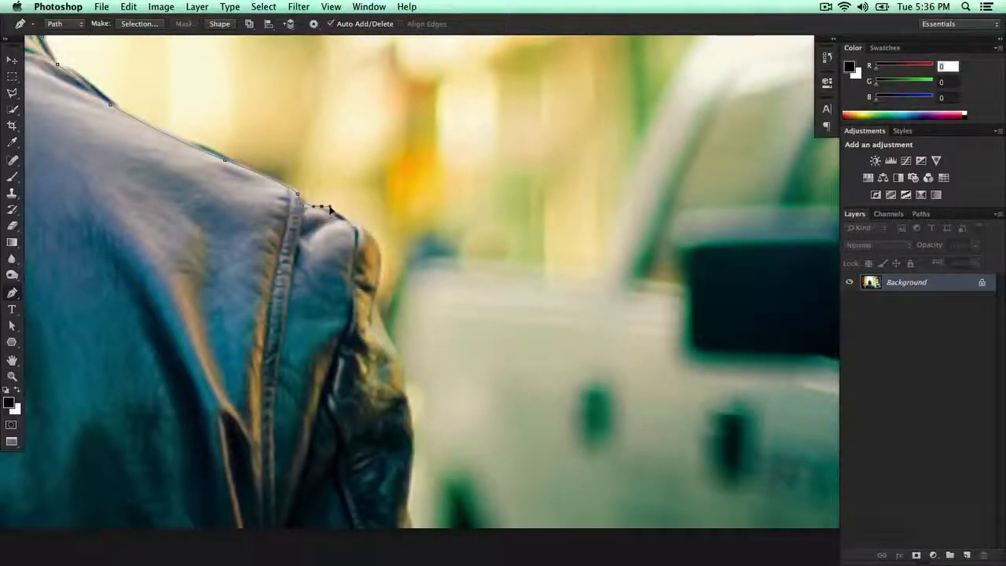
{"action": "left_click_drag", "start_coordinate": [378, 235], "coordinate": [366, 221]}
{"action": "key", "text": "super+z"}
{"action": "left_click_drag", "start_coordinate": [305, 195], "coordinate": [318, 198]}
{"action": "key", "text": "super+z"}
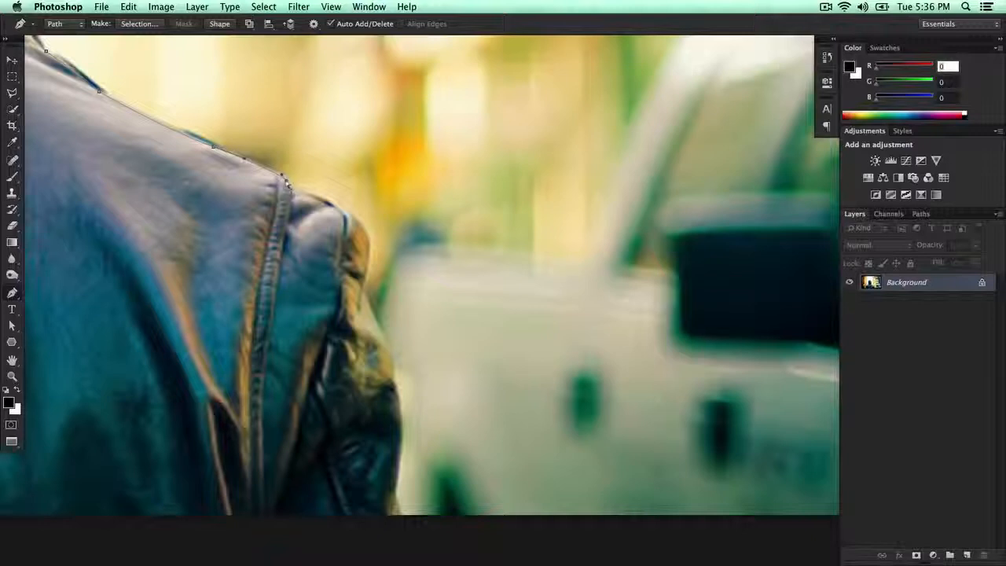
Step: Trace curved segments around the right shoulder and down the outer edge of the right sleeve to just below the image
{"action": "left_click_drag", "start_coordinate": [334, 202], "coordinate": [367, 212]}
{"action": "scroll", "coordinate": [347, 213], "scroll_direction": "down", "scroll_amount": 3}
{"action": "mouse_move", "coordinate": [363, 252]}
{"action": "left_mouse_down"}
{"action": "mouse_move", "coordinate": [381, 293]}
{"action": "mouse_move", "coordinate": [372, 267]}
{"action": "left_mouse_up"}
{"action": "scroll", "coordinate": [390, 309], "scroll_direction": "down", "scroll_amount": 3}
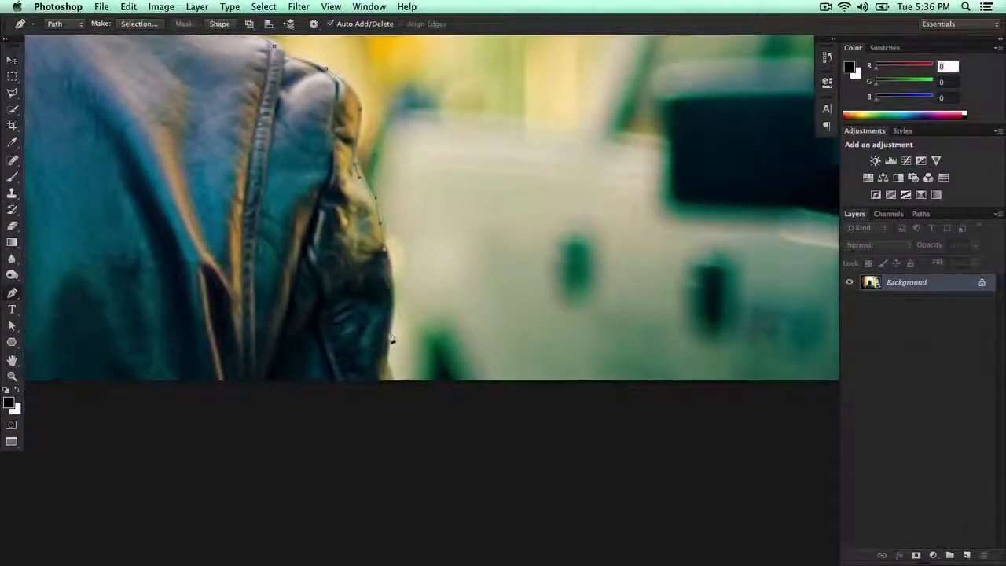
{"action": "left_click_drag", "start_coordinate": [386, 337], "coordinate": [381, 371]}
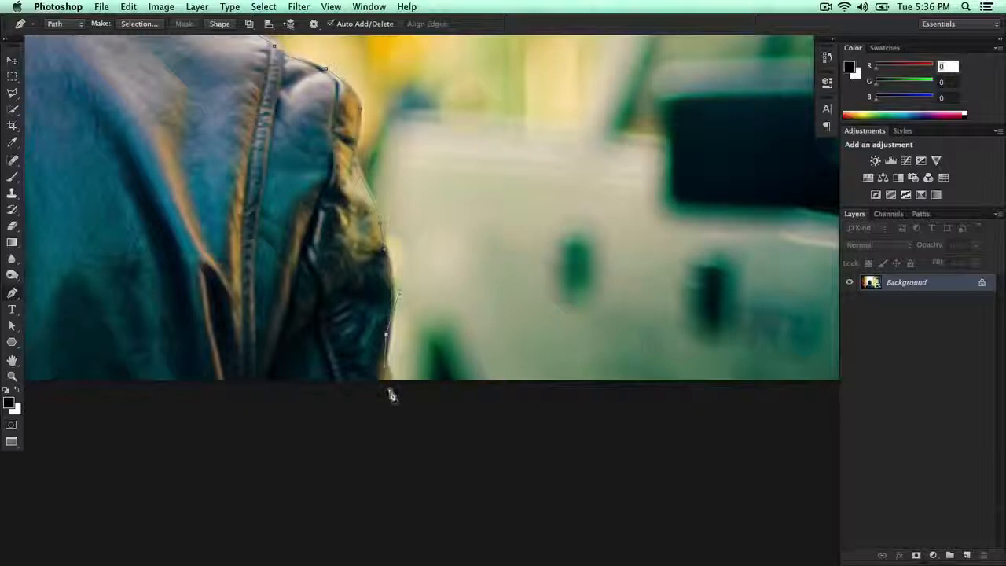
{"action": "left_click", "coordinate": [389, 389]}
Step: Close the path with straight segments running below the image's bottom edge back to the starting anchor at the left sleeve
{"action": "key", "text": "super+0"}
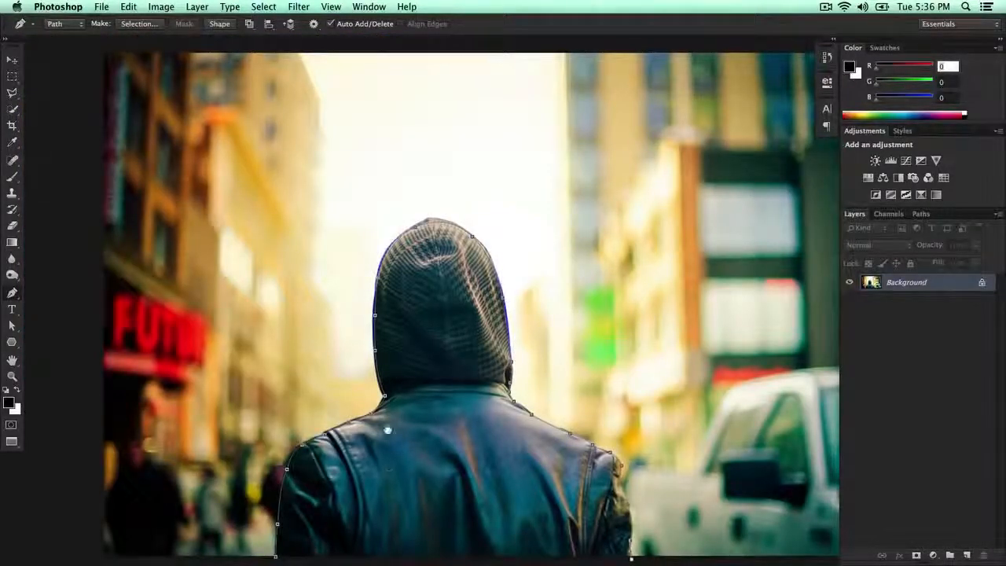
{"action": "left_click_drag", "start_coordinate": [386, 426], "coordinate": [383, 144]}
{"action": "left_click", "coordinate": [625, 320]}
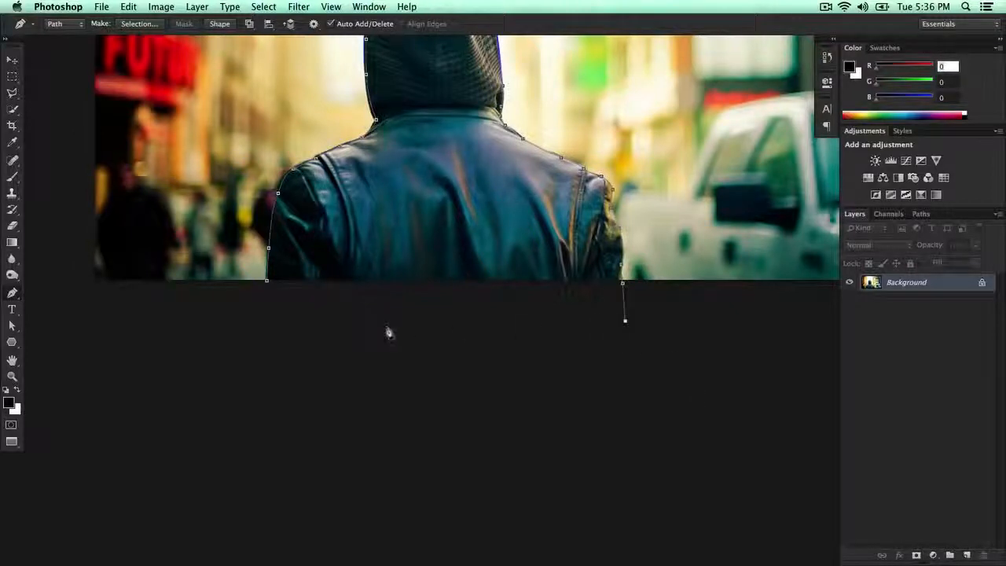
{"action": "left_click", "coordinate": [388, 328]}
{"action": "left_click", "coordinate": [298, 314]}
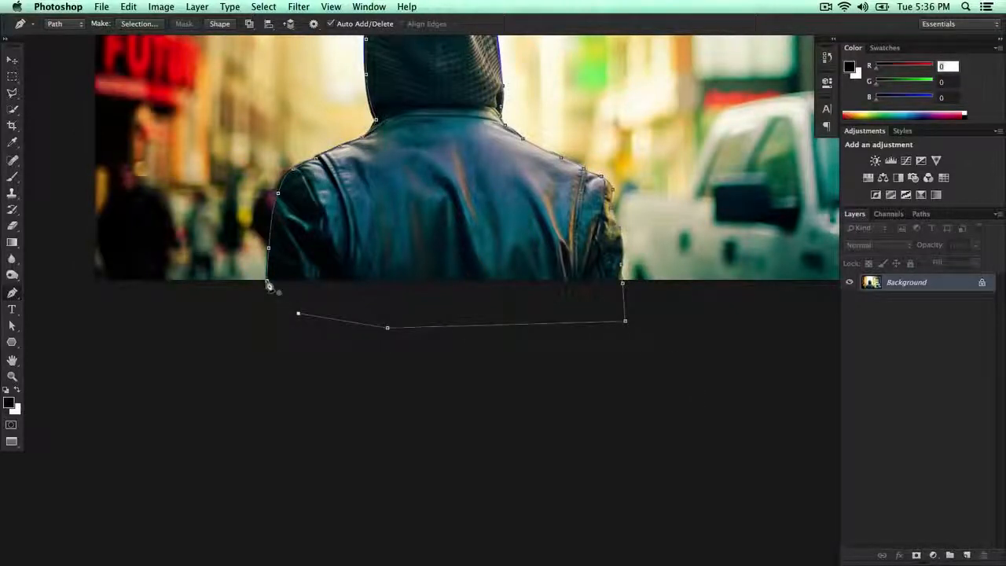
{"action": "left_click", "coordinate": [268, 285]}
{"action": "left_click_drag", "start_coordinate": [397, 157], "coordinate": [392, 309]}
{"action": "left_click_drag", "start_coordinate": [415, 186], "coordinate": [405, 243]}
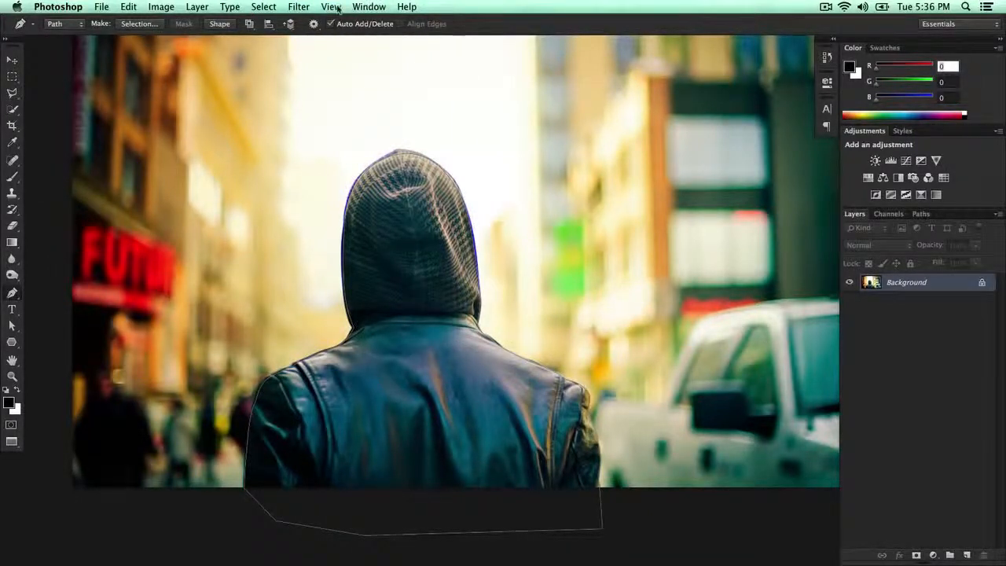
Step: Check the Target Path display option and the work path's entry in the document's list of paths
{"action": "left_click", "coordinate": [339, 7]}
{"action": "mouse_move", "coordinate": [356, 225]}
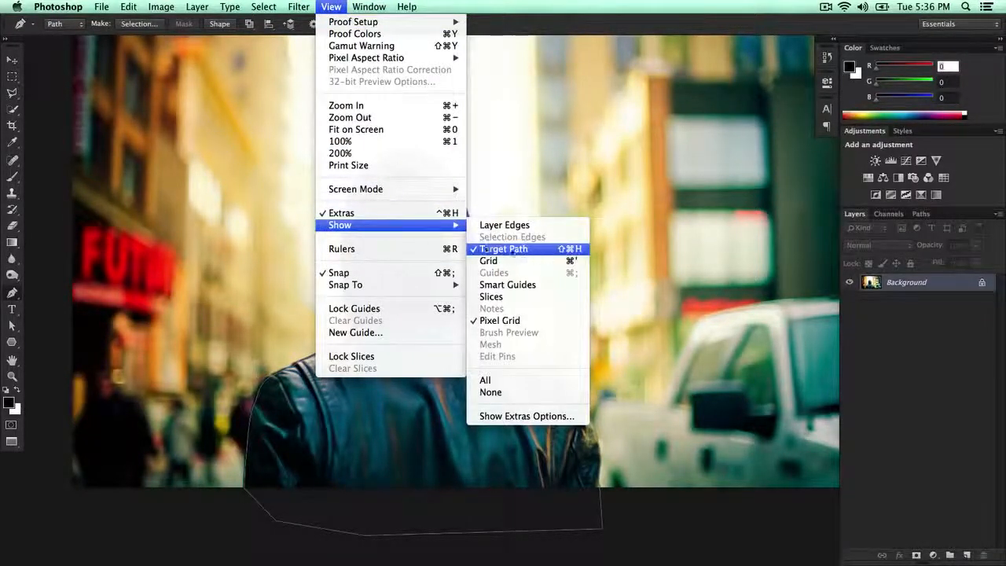
{"action": "left_click", "coordinate": [647, 459]}
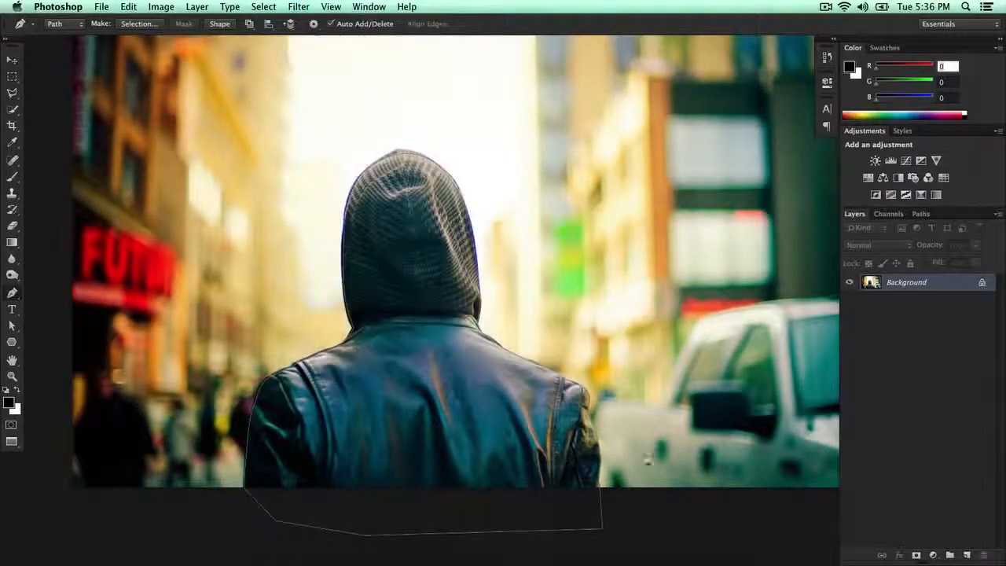
{"action": "left_click", "coordinate": [921, 214]}
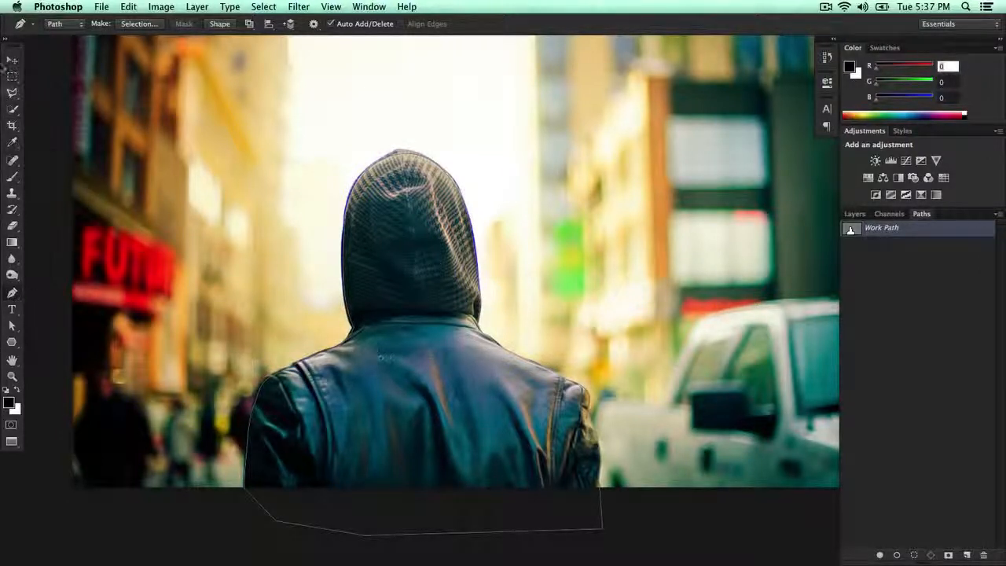
Step: Select all anchor points of the hooded man's work path
{"action": "left_click", "coordinate": [14, 61]}
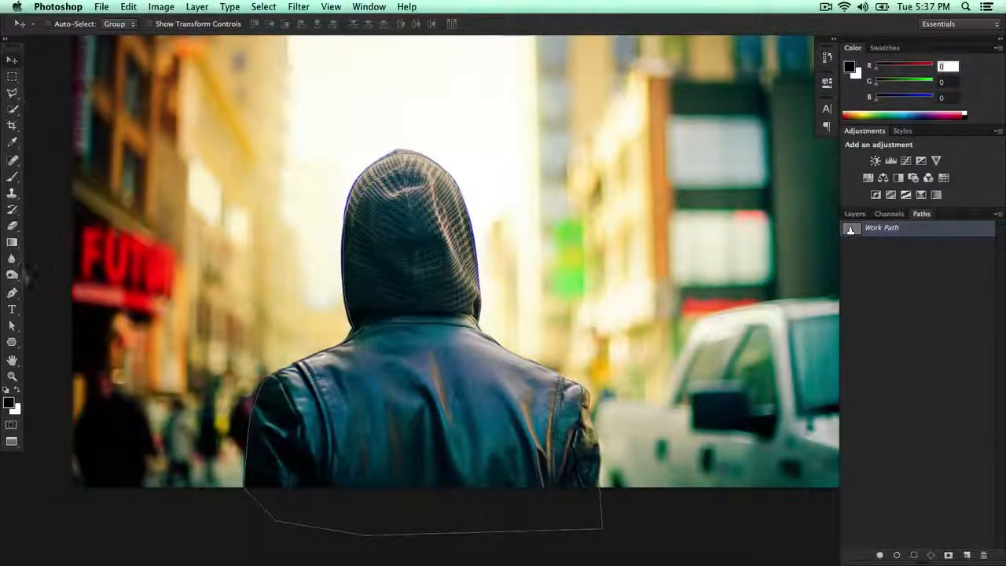
{"action": "left_click", "coordinate": [12, 326]}
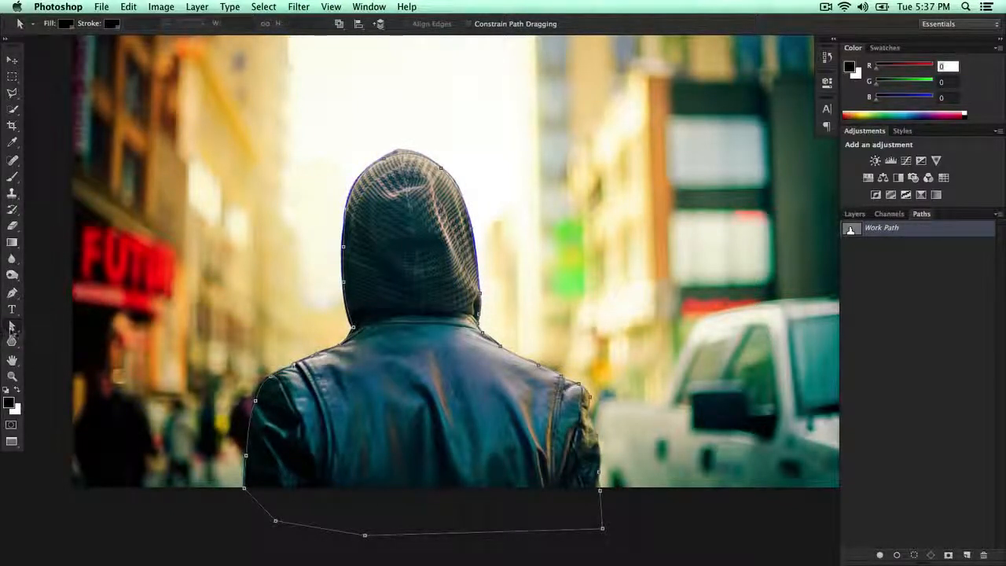
{"action": "left_click", "coordinate": [11, 330]}
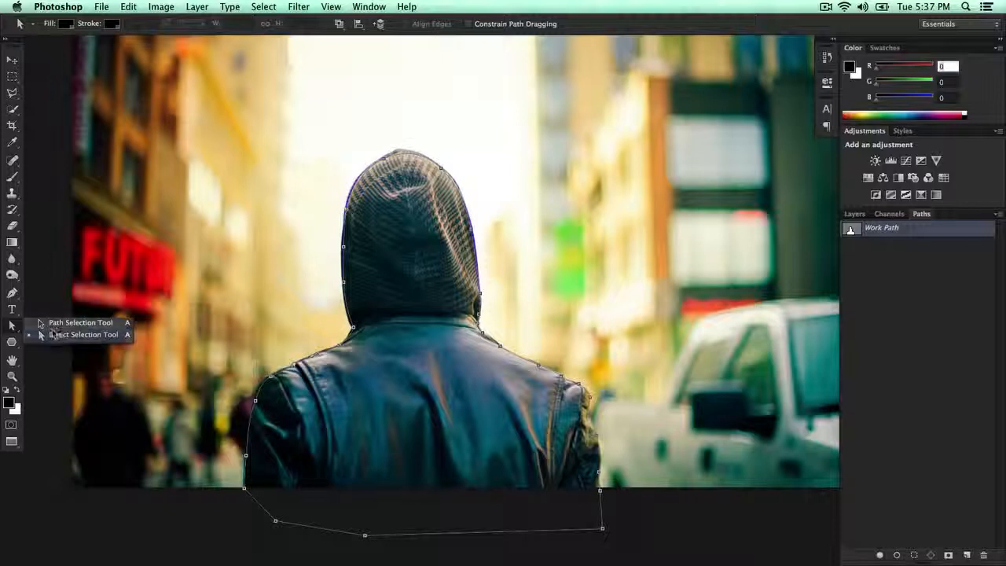
{"action": "left_click", "coordinate": [53, 334]}
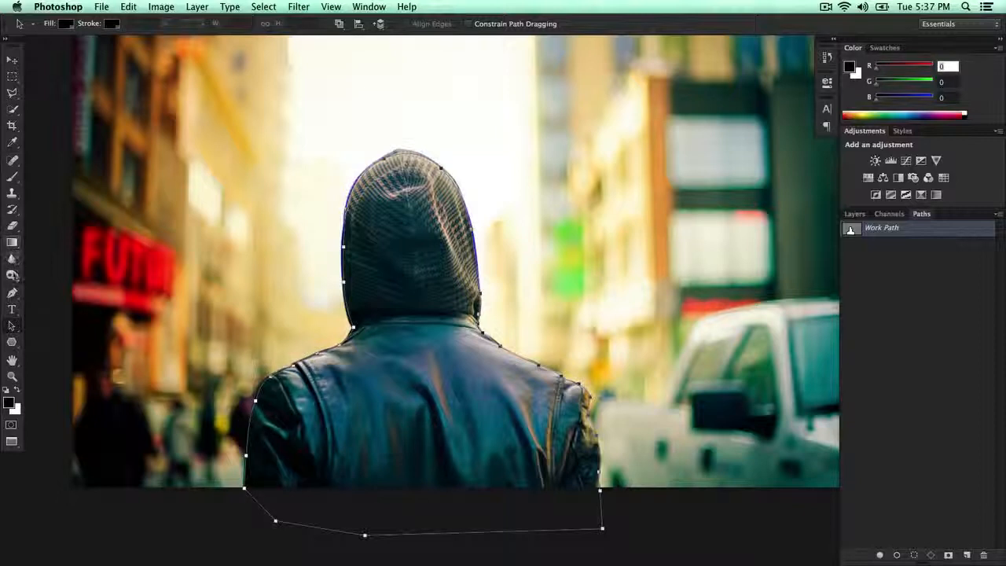
Step: Return to the Pen tool and add a layer mask to the hooded man's Background layer
{"action": "left_click", "coordinate": [11, 293]}
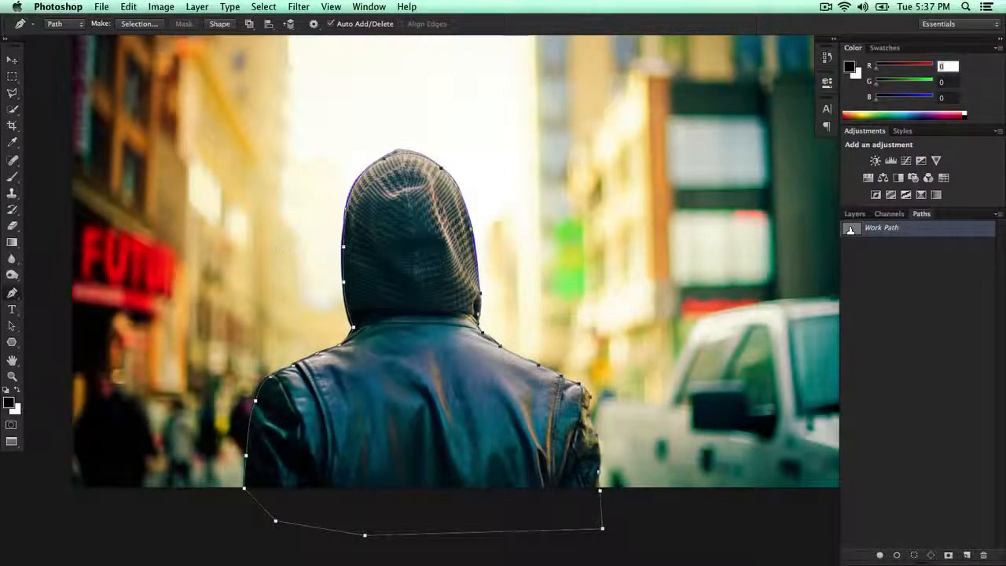
{"action": "left_click", "coordinate": [855, 214]}
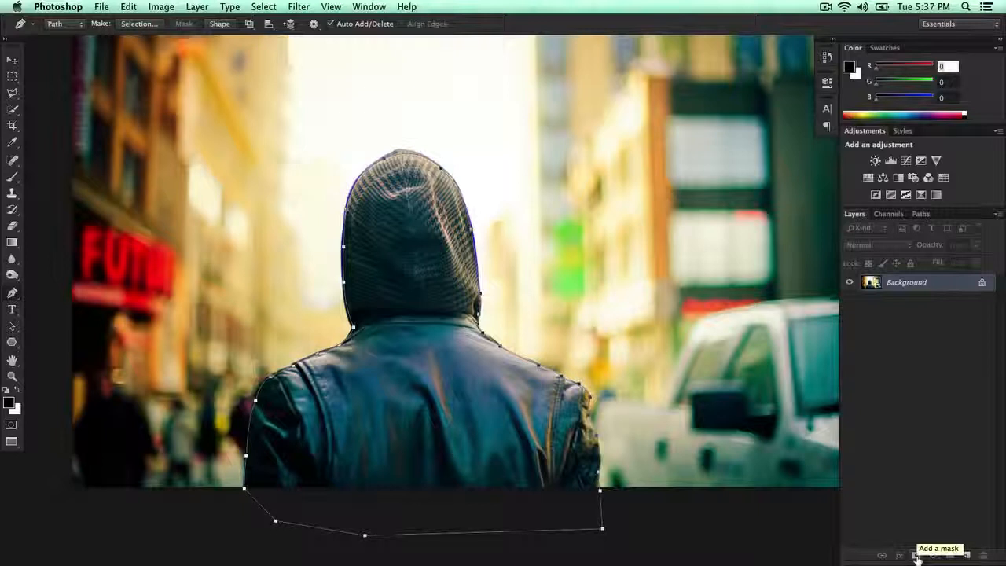
{"action": "left_click", "coordinate": [916, 556]}
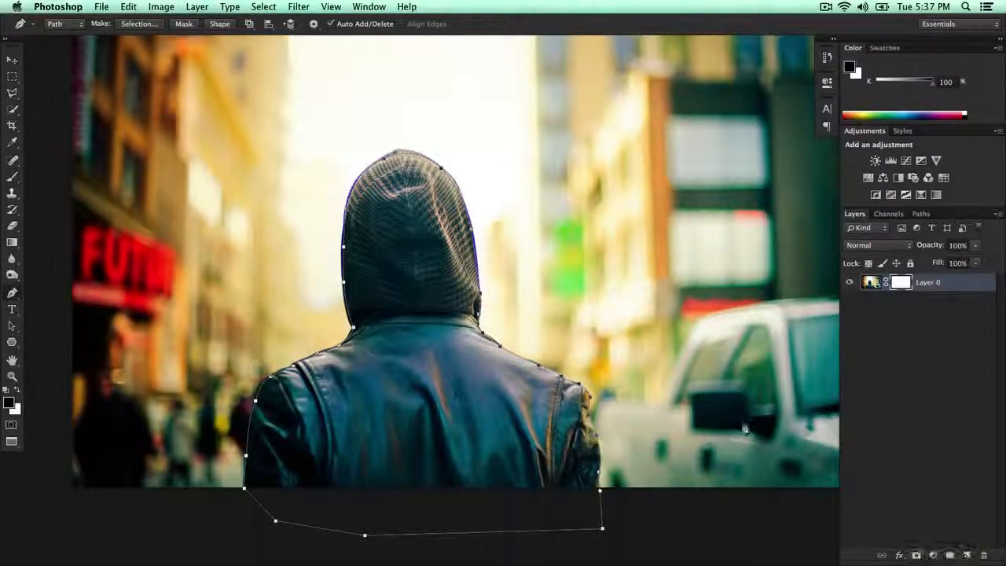
Step: Undo the layer mask just added to the hooded man's layer and deselect that layer
{"action": "key", "text": "super+z"}
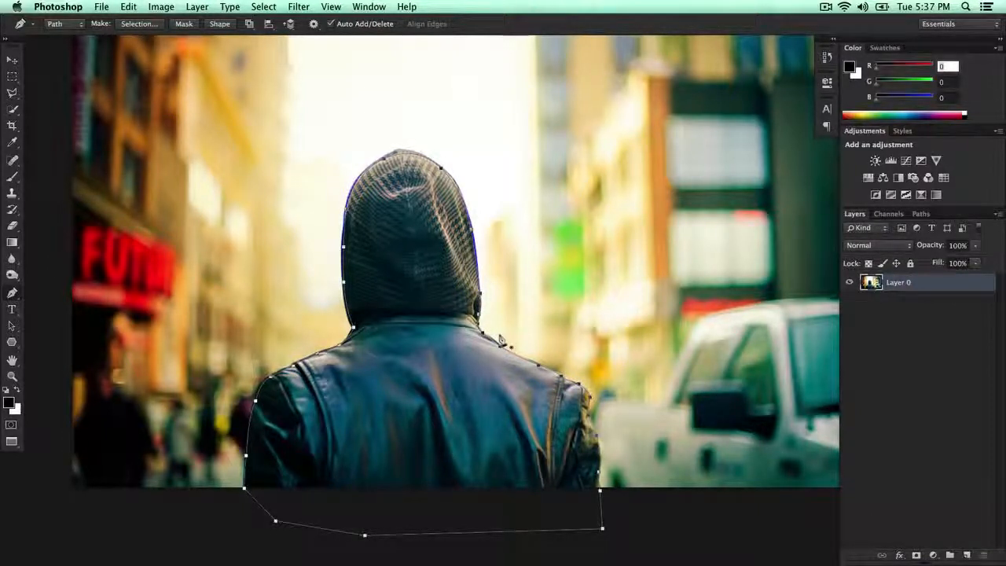
{"action": "key", "text": "v"}
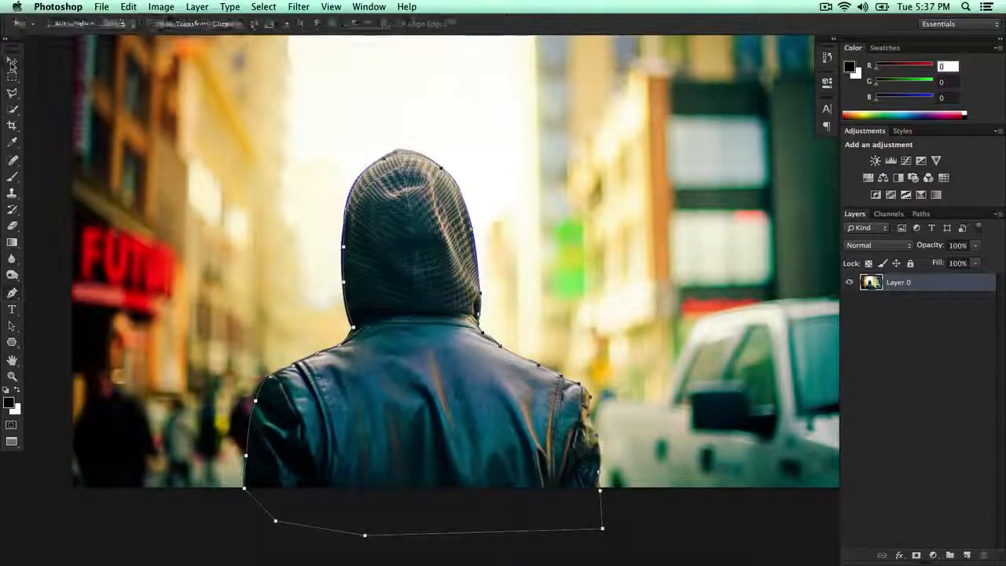
{"action": "left_click", "coordinate": [912, 303]}
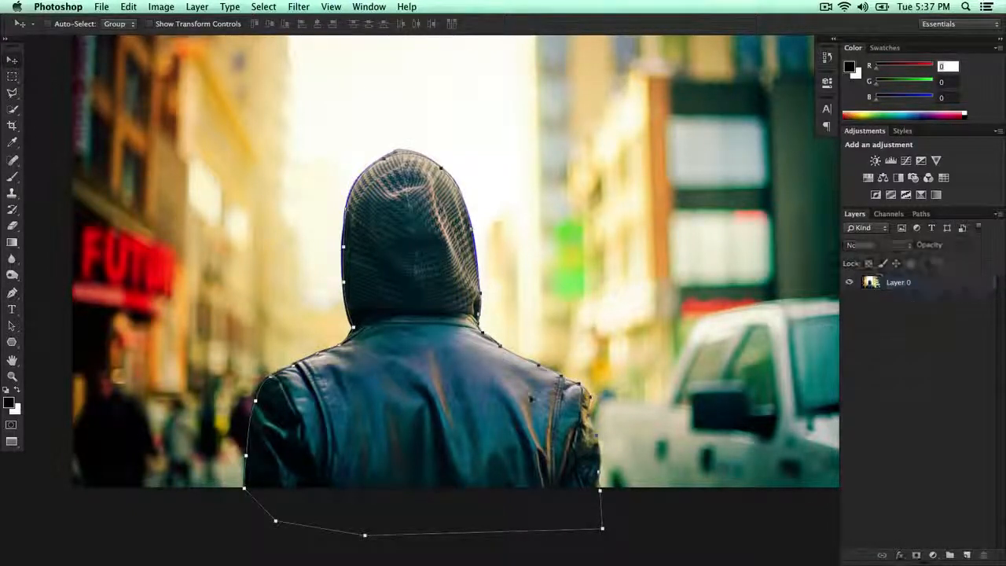
{"action": "left_click", "coordinate": [427, 280]}
{"action": "left_click", "coordinate": [602, 208]}
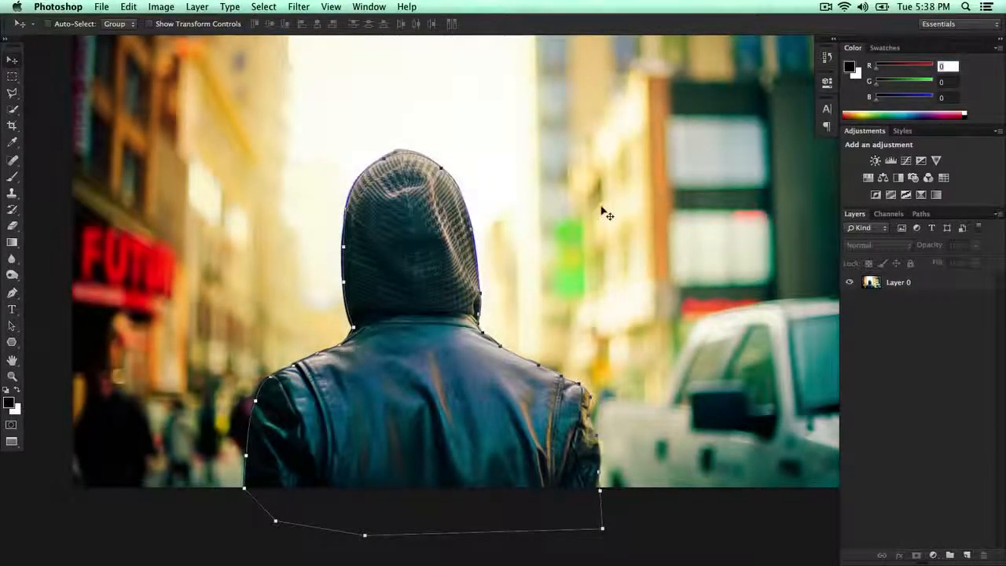
Step: Make a new anti-aliased selection from the hooded man's pen path with a 0.5-pixel feather radius
{"action": "key", "text": "p"}
{"action": "right_click", "coordinate": [391, 229]}
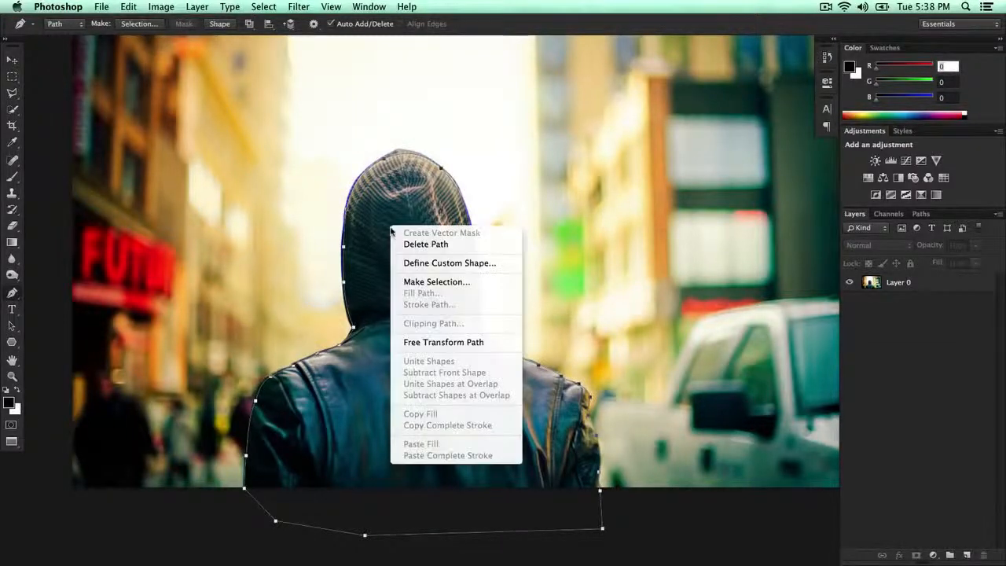
{"action": "left_click", "coordinate": [425, 282]}
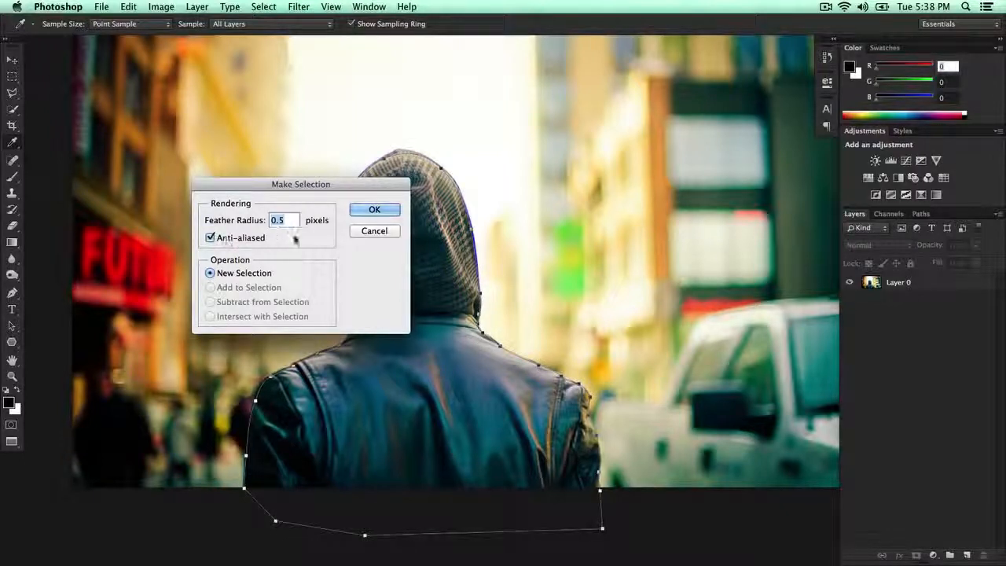
{"action": "left_click", "coordinate": [374, 211]}
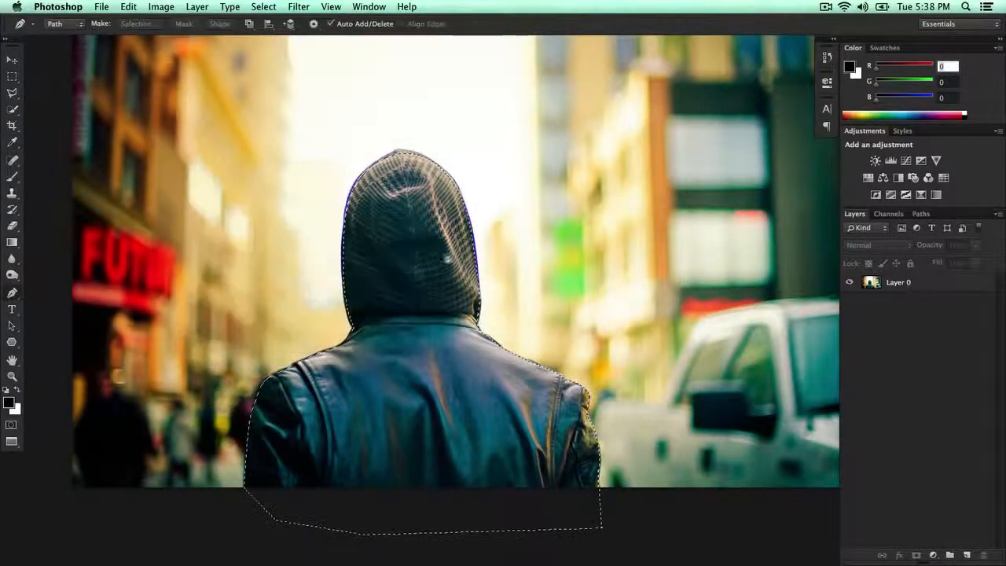
Step: Mask the hooded man's layer with the active selection to hide the street background
{"action": "left_click", "coordinate": [889, 285]}
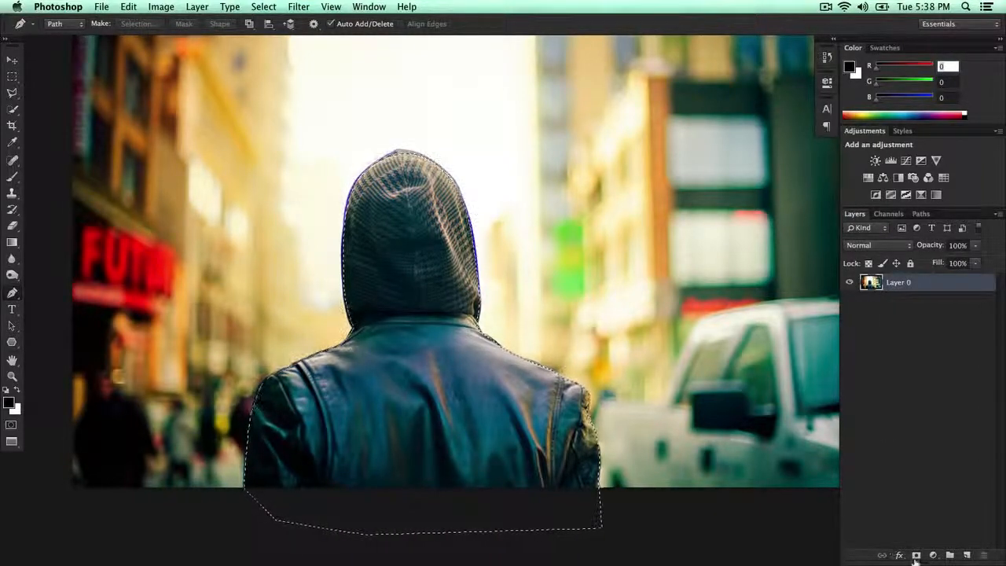
{"action": "left_click", "coordinate": [916, 554]}
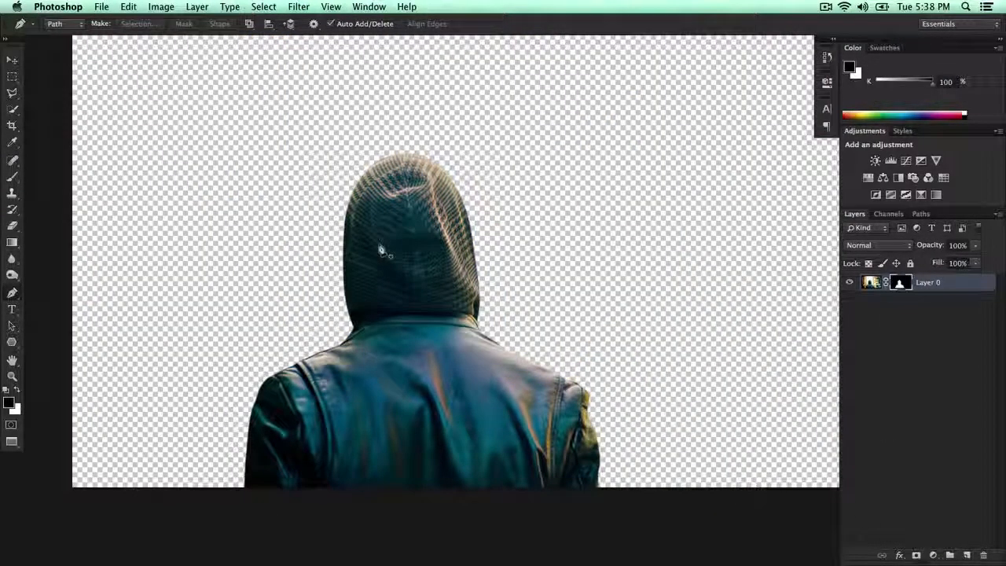
{"action": "key", "text": "super+minus"}
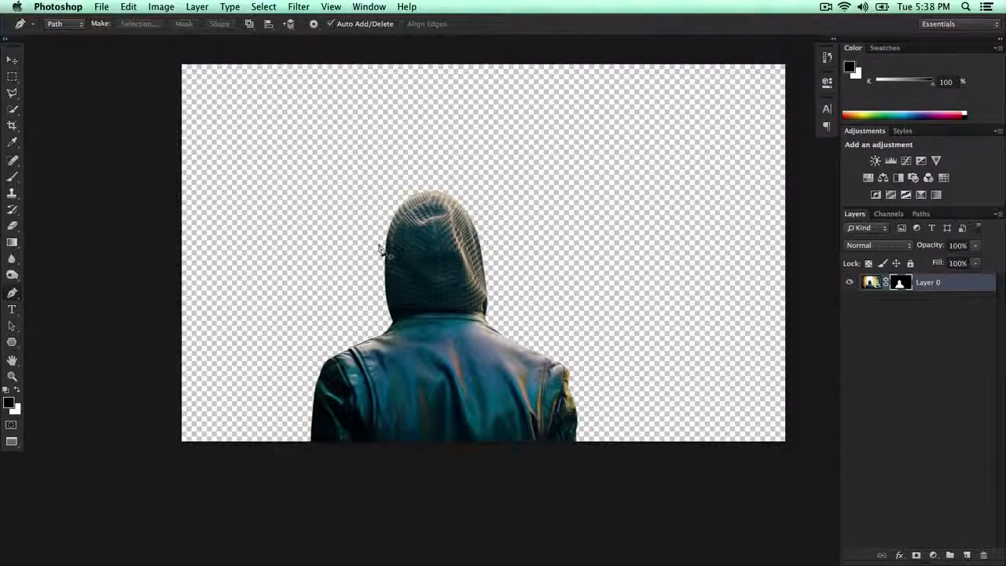
Step: Try moving the cut-out man upward within the canvas with the Move tool, and undo the move
{"action": "key", "text": "v"}
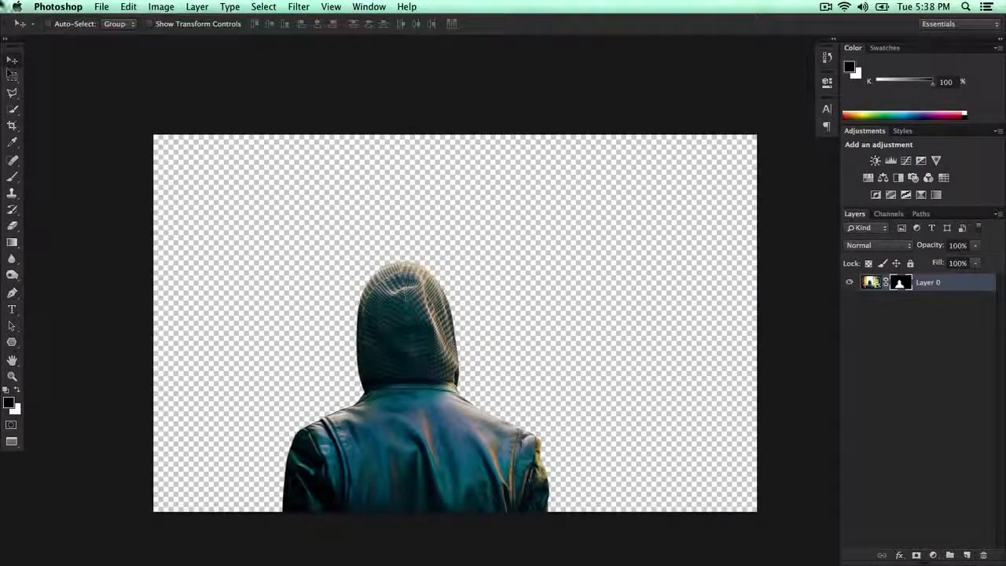
{"action": "left_click_drag", "start_coordinate": [650, 247], "coordinate": [626, 245]}
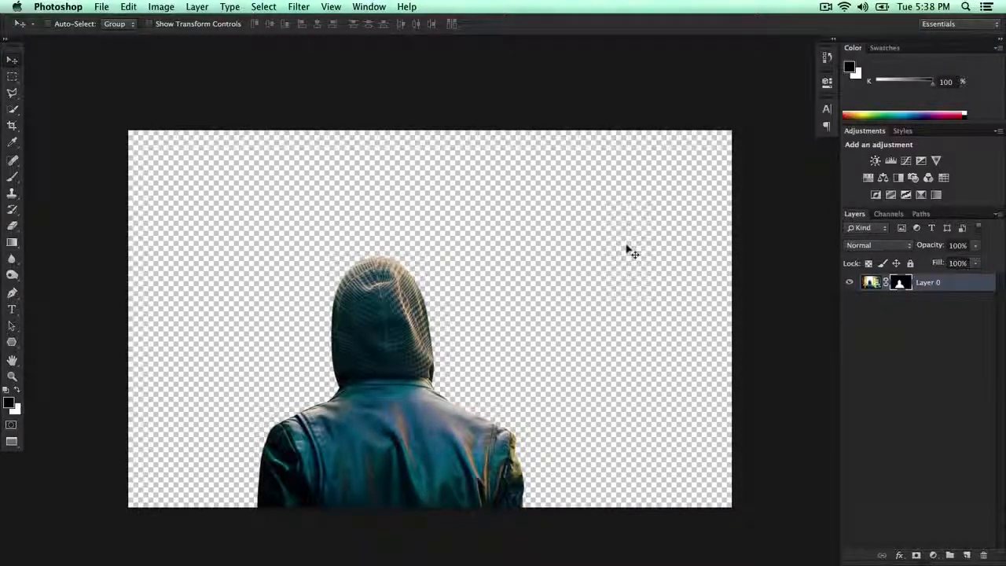
{"action": "left_click_drag", "start_coordinate": [383, 292], "coordinate": [401, 221]}
{"action": "key", "text": "super+z"}
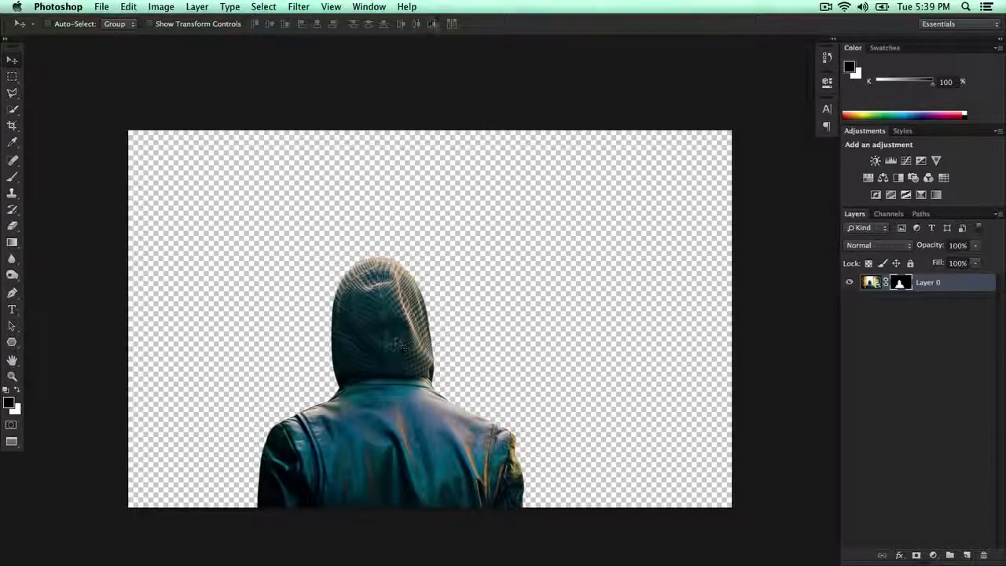
Step: View the open Los Angeles HD.jpg and Untitled-1 documents and return to 22.jpg
{"action": "left_click", "coordinate": [367, 7]}
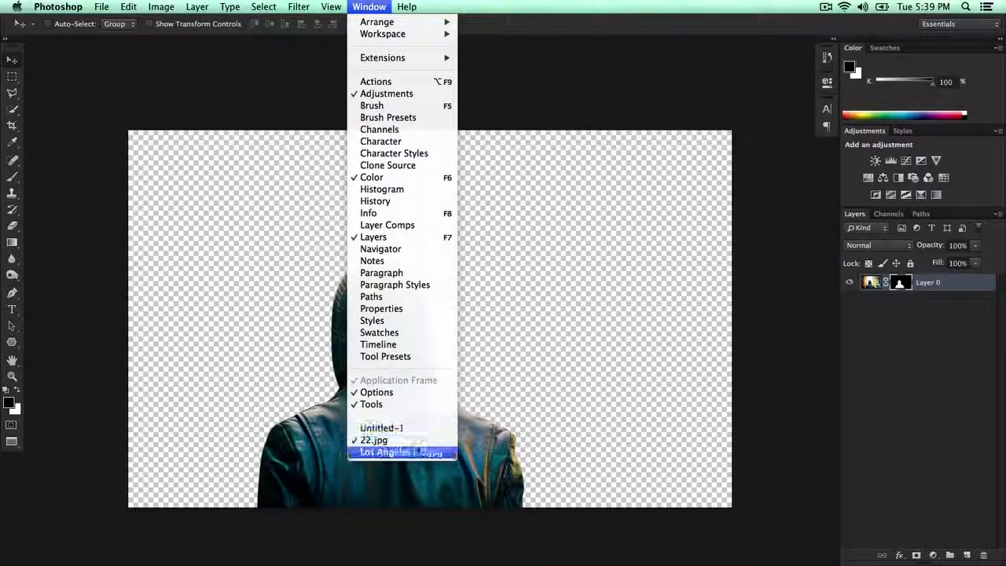
{"action": "left_click", "coordinate": [421, 454]}
{"action": "left_click_drag", "start_coordinate": [279, 150], "coordinate": [280, 158]}
{"action": "left_click", "coordinate": [596, 206]}
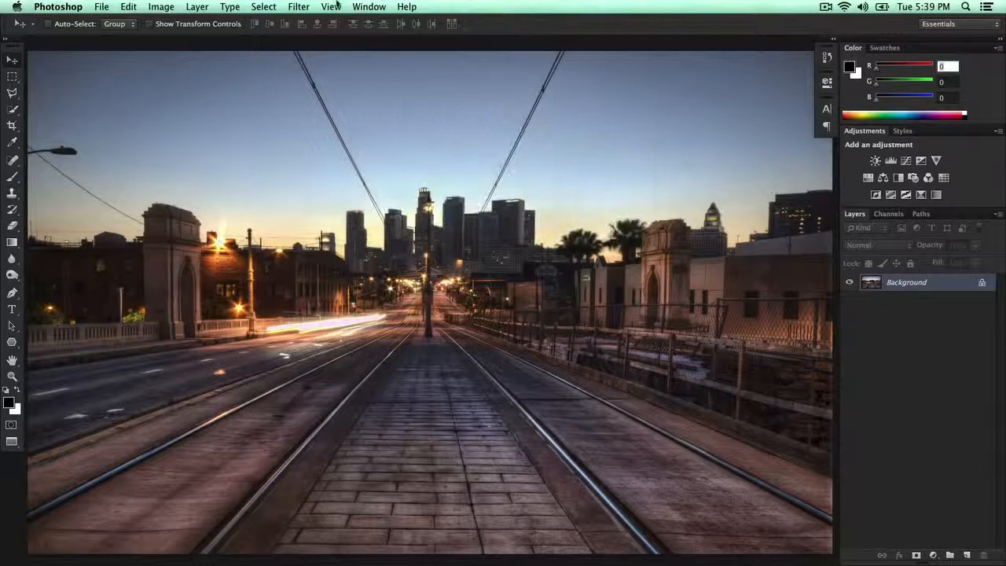
{"action": "left_click", "coordinate": [366, 6]}
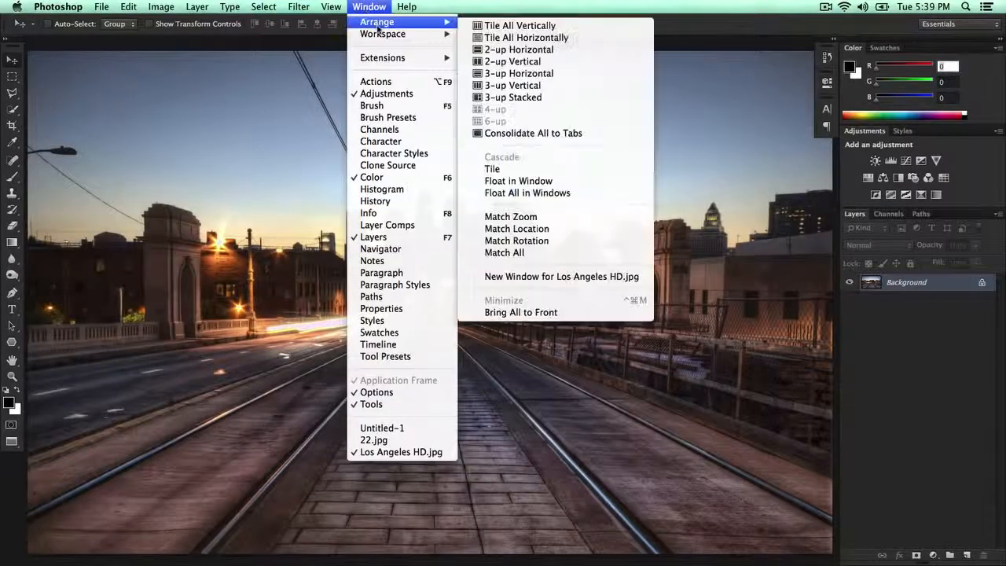
{"action": "mouse_move", "coordinate": [382, 35]}
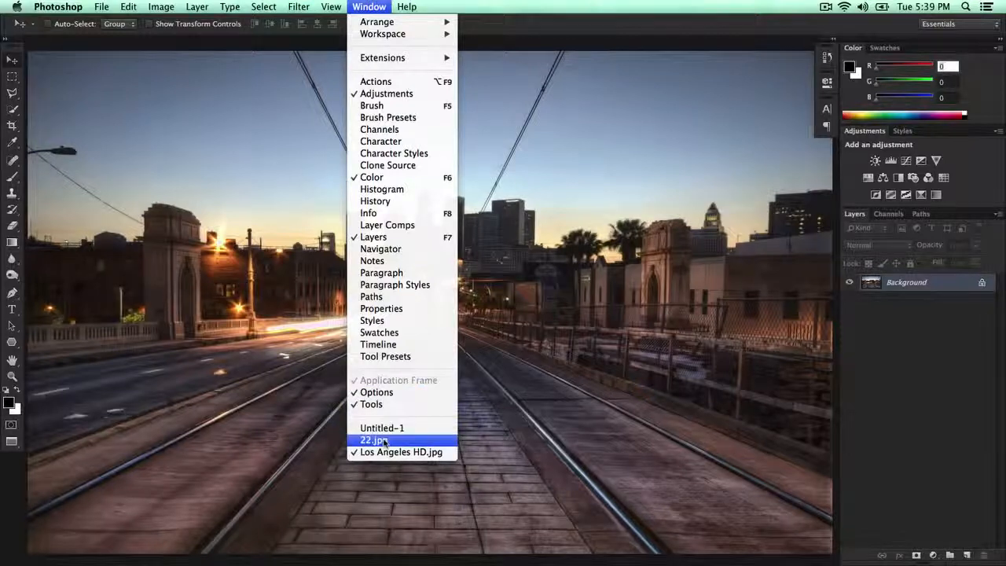
{"action": "left_click", "coordinate": [386, 429]}
{"action": "left_click", "coordinate": [369, 6]}
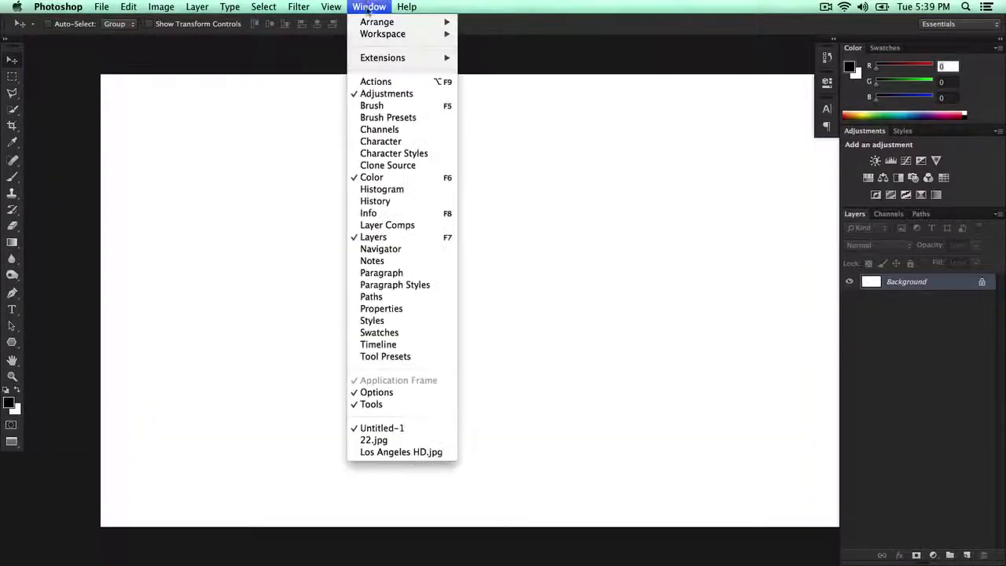
{"action": "left_click", "coordinate": [385, 442]}
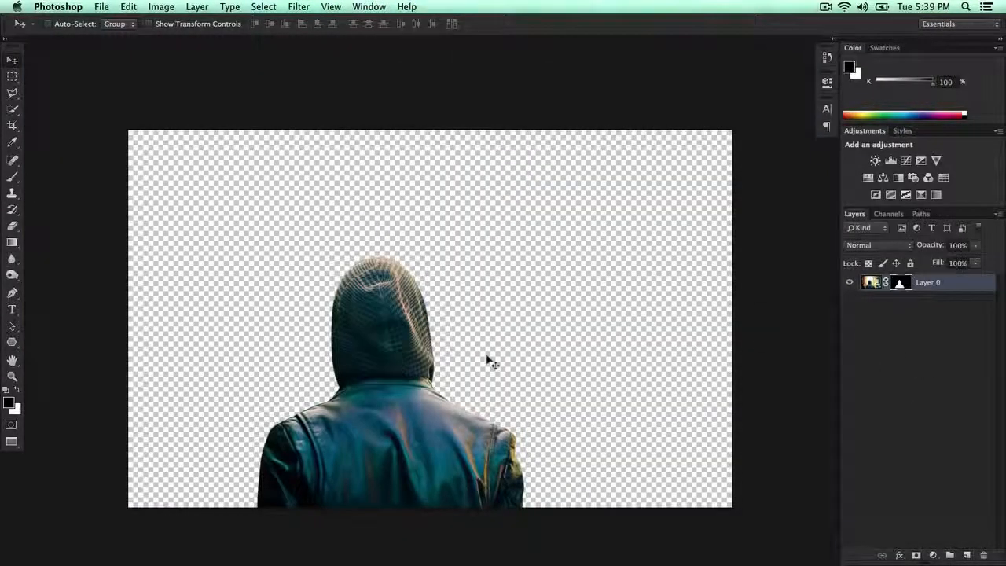
Step: Target the layer's image instead of its mask and load the mask's outline as a selection around the man
{"action": "left_click", "coordinate": [872, 283]}
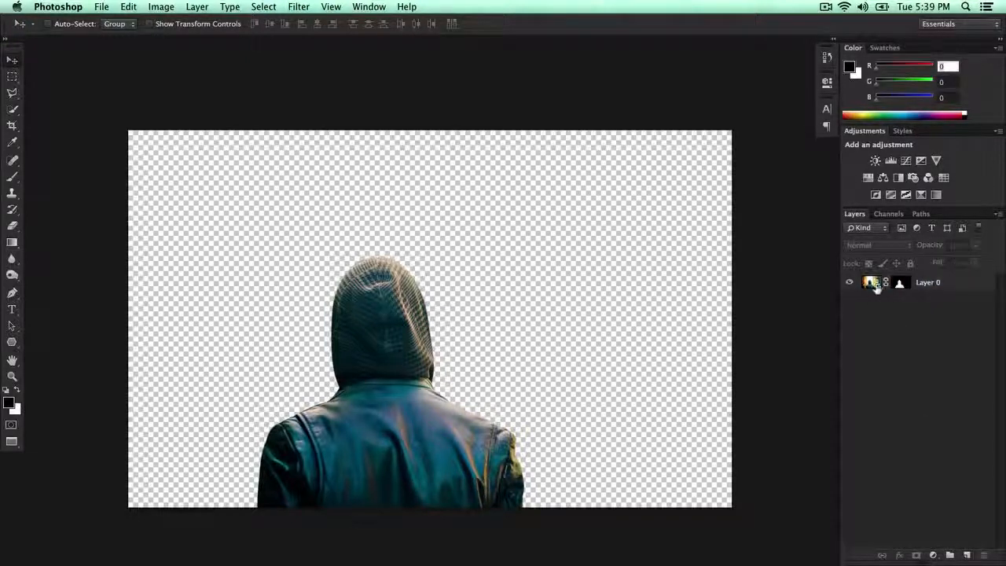
{"action": "left_click", "coordinate": [900, 287], "text": "super"}
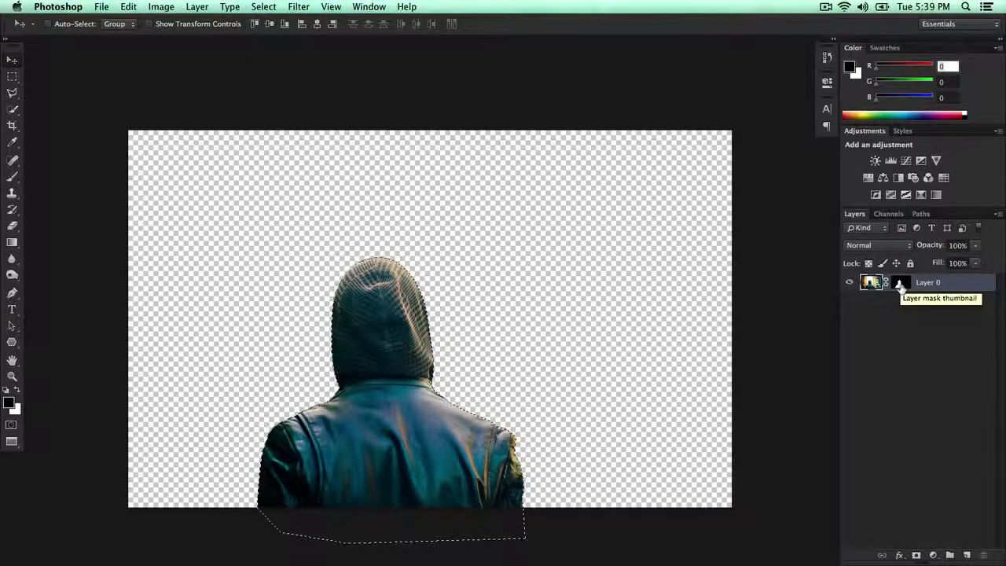
{"action": "key", "text": "super+d"}
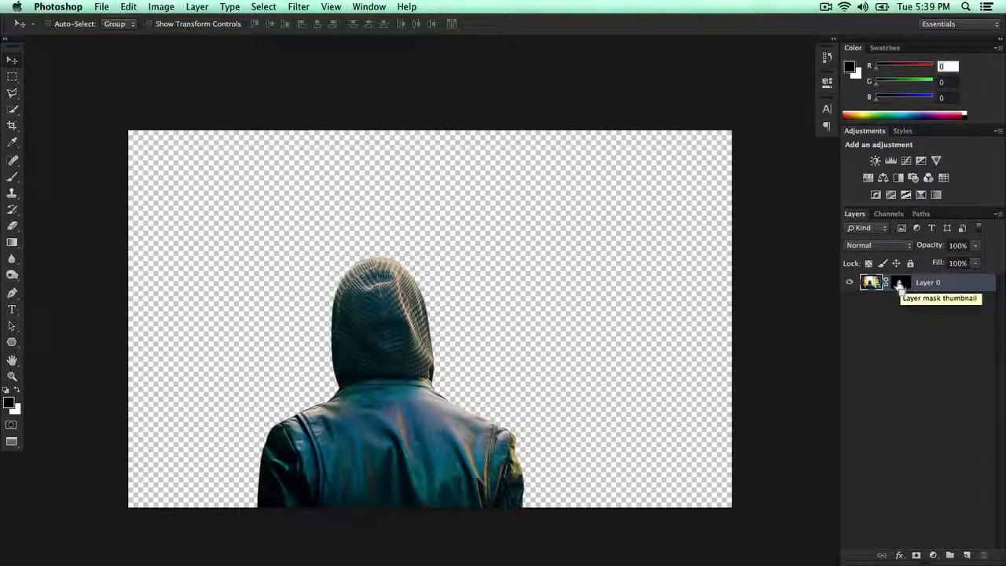
{"action": "left_click", "coordinate": [900, 287], "text": "super"}
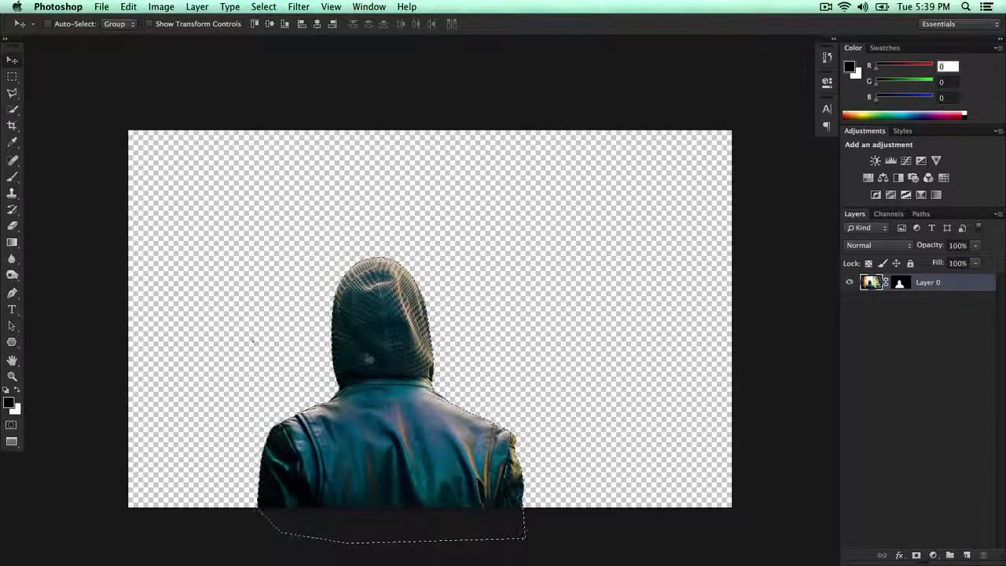
Step: Copy the selected hooded man from 22.jpg and paste him into Los Angeles HD.jpg as a new layer
{"action": "left_click", "coordinate": [369, 6]}
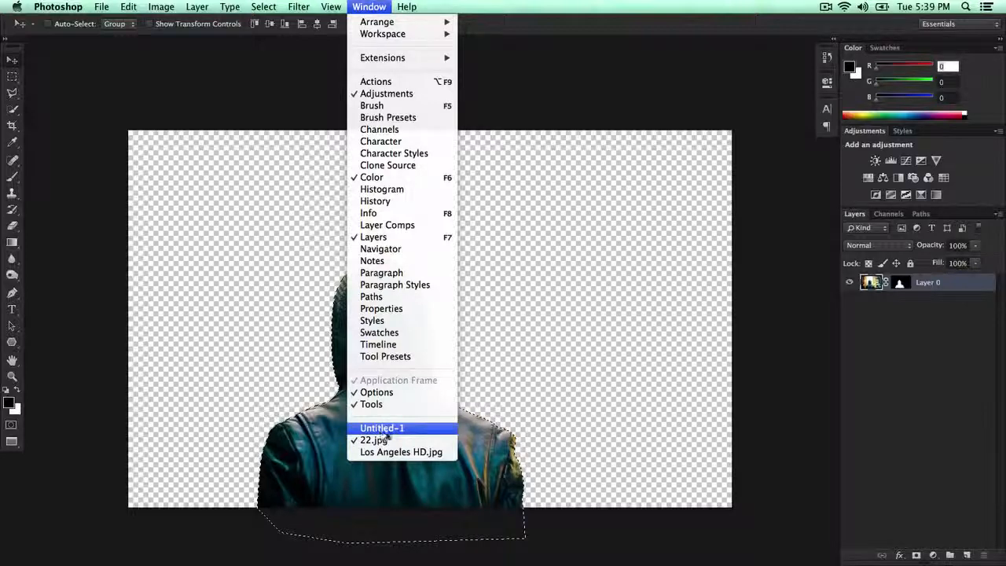
{"action": "left_click", "coordinate": [56, 432]}
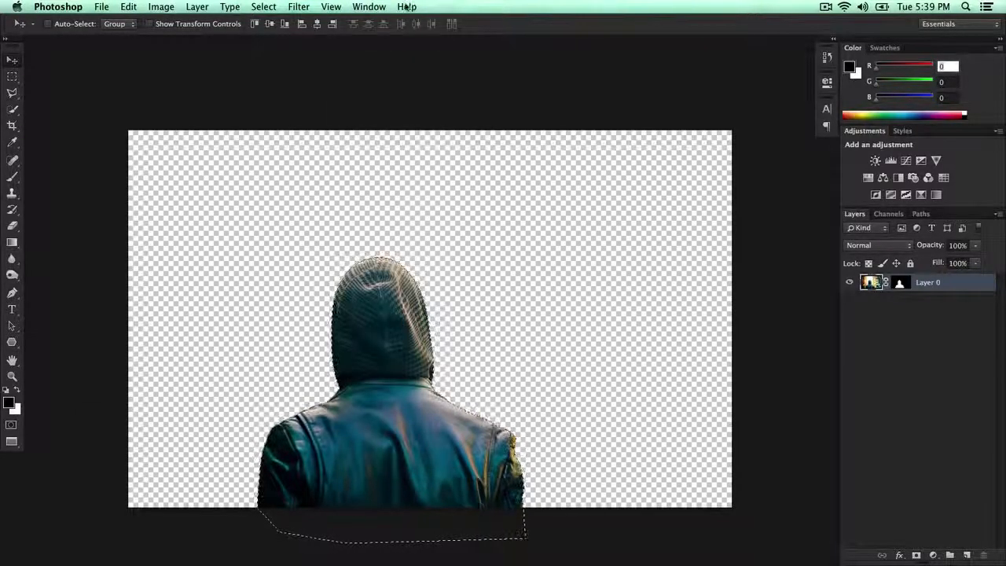
{"action": "left_click", "coordinate": [373, 6]}
{"action": "left_click", "coordinate": [397, 452]}
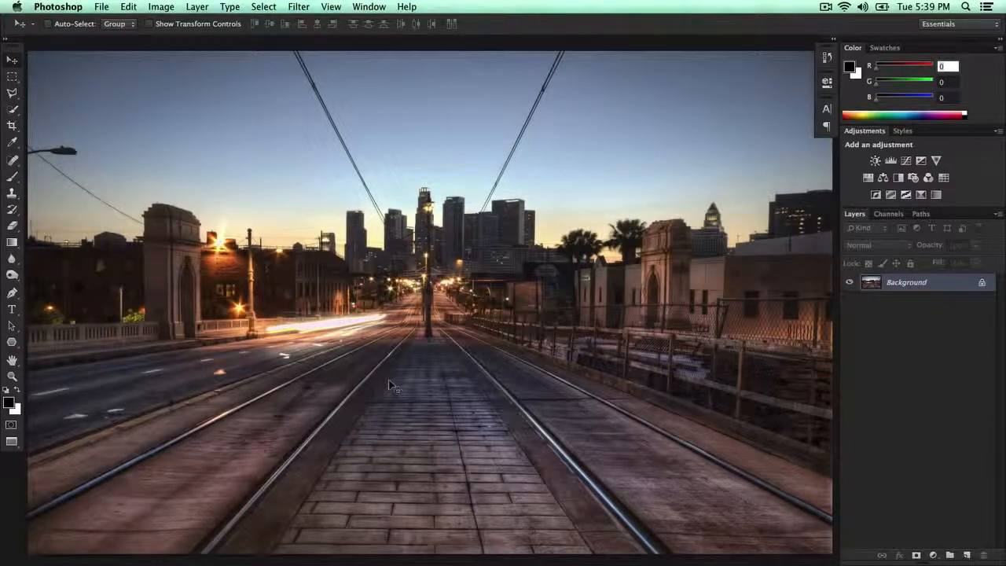
{"action": "key", "text": "super+v"}
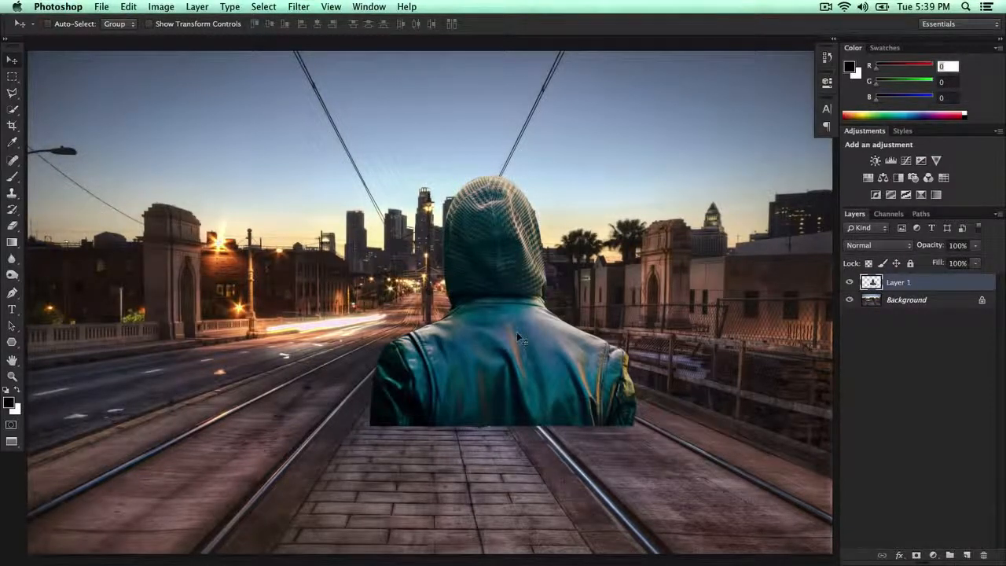
Step: Move the pasted man to the lower right of the city image, with his cut-off base on its bottom edge
{"action": "key", "text": "super+minus"}
{"action": "left_click_drag", "start_coordinate": [519, 289], "coordinate": [437, 329]}
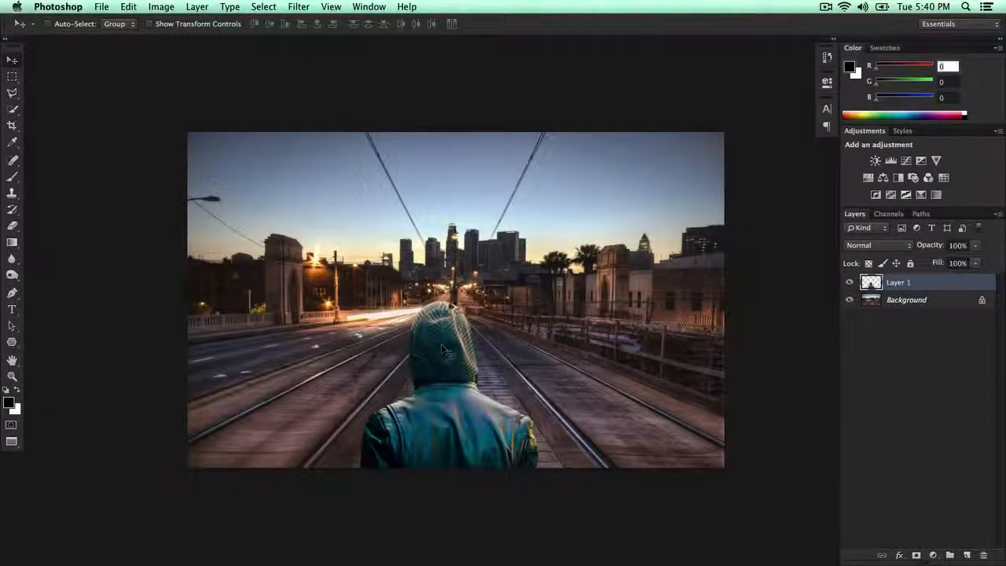
{"action": "left_click_drag", "start_coordinate": [489, 419], "coordinate": [439, 419]}
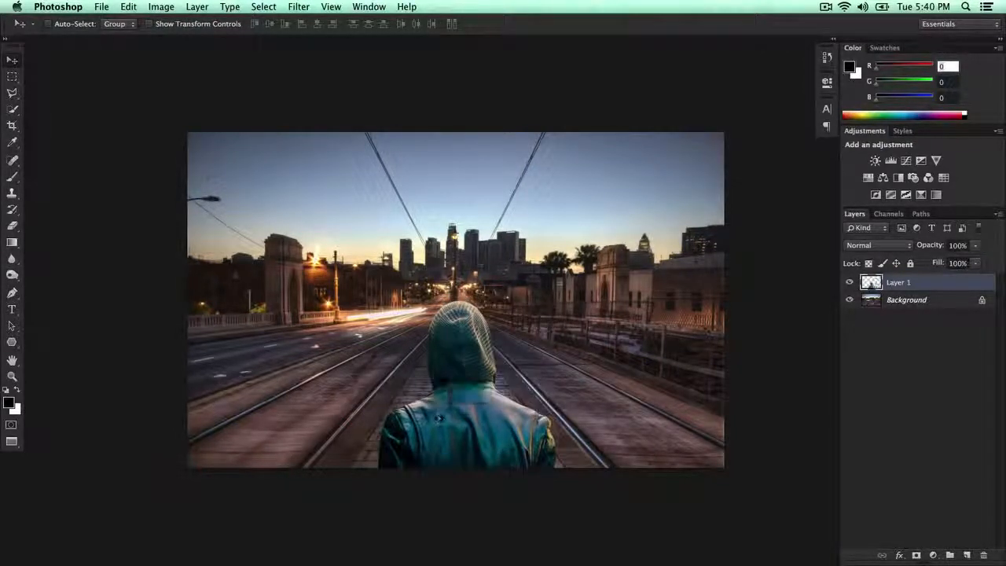
{"action": "left_click_drag", "start_coordinate": [523, 432], "coordinate": [660, 432]}
Step: Scale the man up proportionally to about 106%, keeping his lower-left corner in place
{"action": "key", "text": "super+t"}
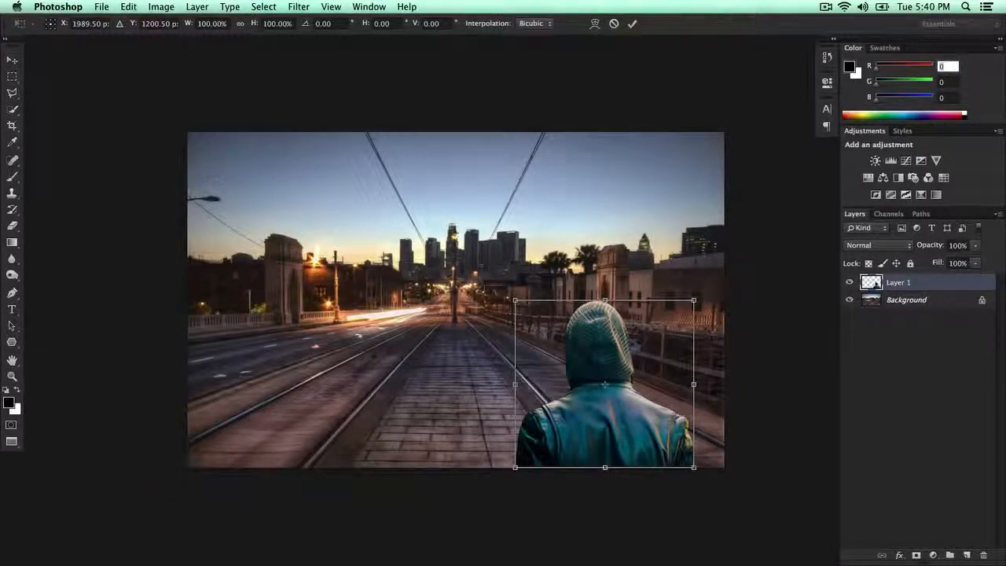
{"action": "mouse_move", "coordinate": [694, 300]}
{"action": "left_mouse_down"}
{"action": "mouse_move", "coordinate": [648, 342]}
{"action": "mouse_move", "coordinate": [733, 265]}
{"action": "mouse_move", "coordinate": [706, 285]}
{"action": "left_mouse_up"}
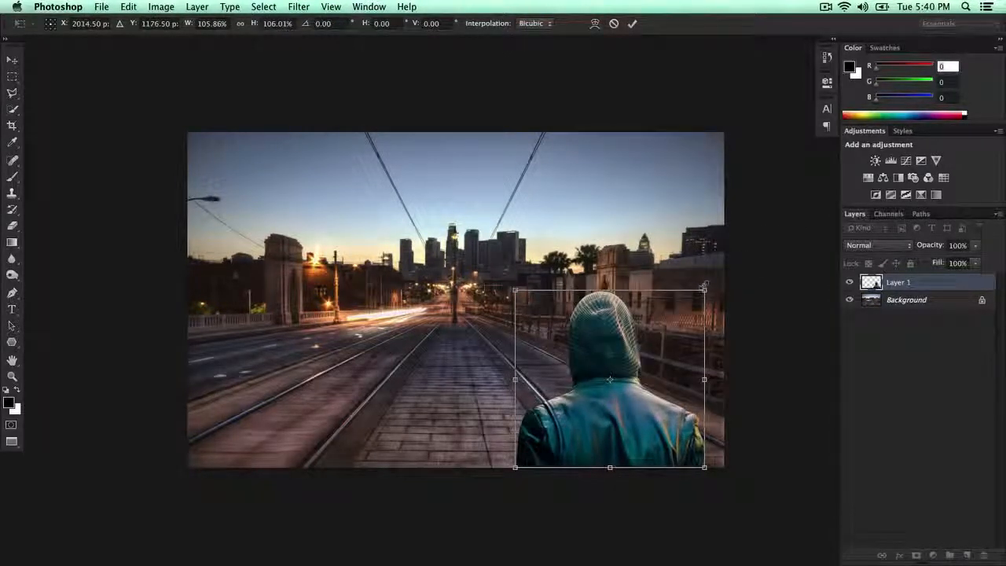
{"action": "key", "text": "Return"}
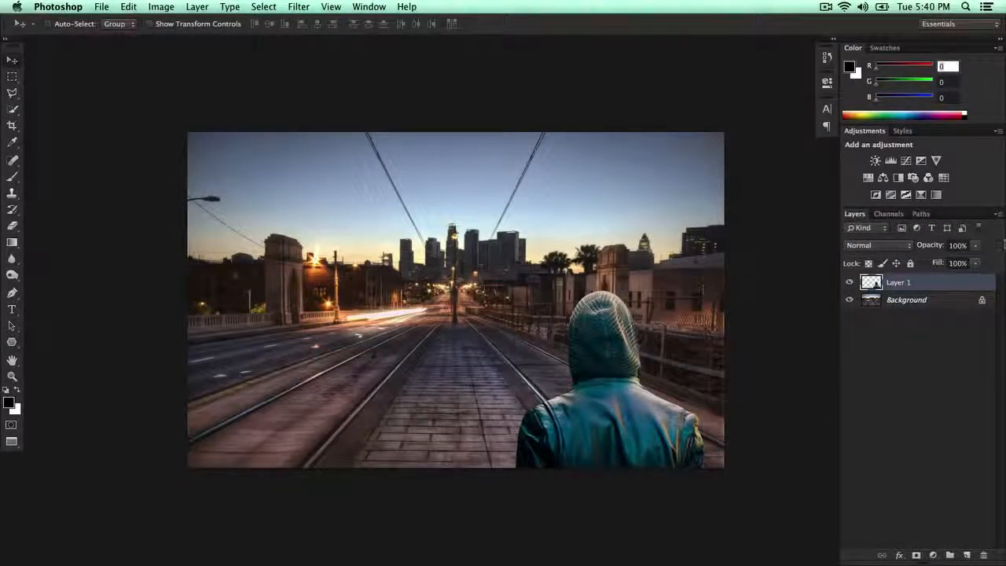
Step: Add a Curves adjustment layer above the pasted man's layer
{"action": "left_click", "coordinate": [900, 555]}
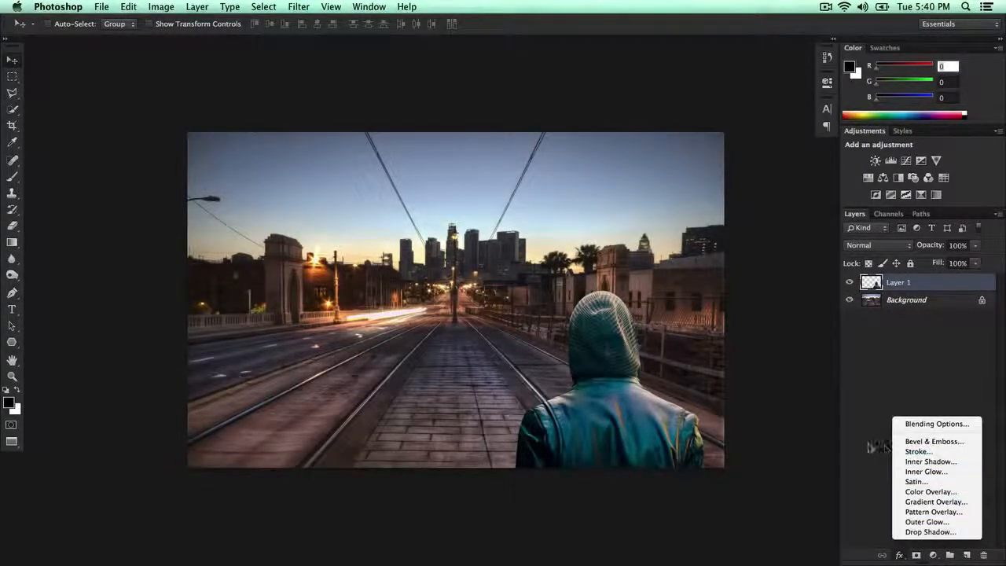
{"action": "left_click", "coordinate": [872, 423]}
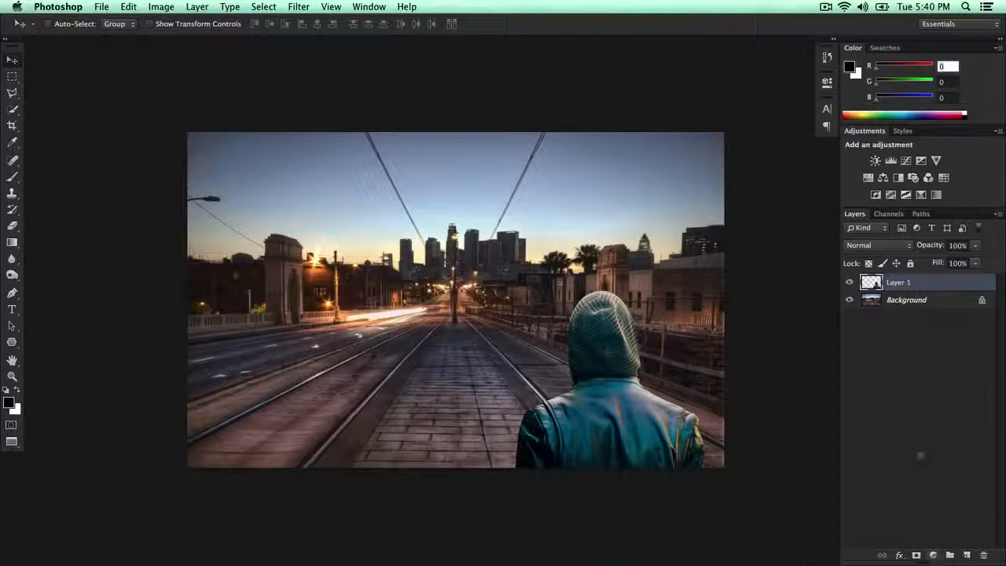
{"action": "left_click", "coordinate": [932, 555]}
{"action": "left_click", "coordinate": [877, 384]}
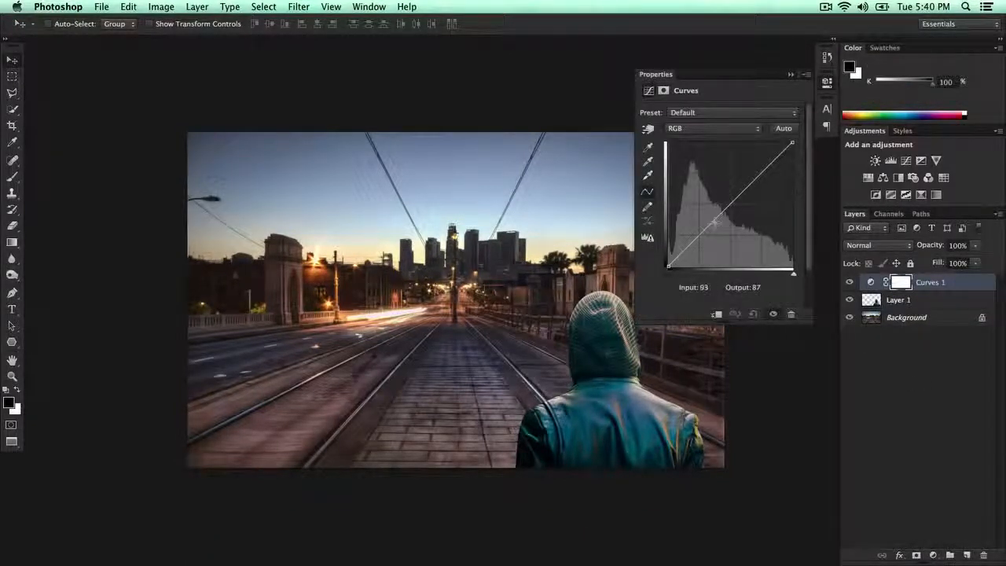
Step: Set a midtone point at input 106, output 96 on the RGB curve and lift its black point to output 32
{"action": "mouse_move", "coordinate": [714, 224]}
{"action": "left_mouse_down"}
{"action": "mouse_move", "coordinate": [714, 203]}
{"action": "mouse_move", "coordinate": [720, 220]}
{"action": "left_mouse_up"}
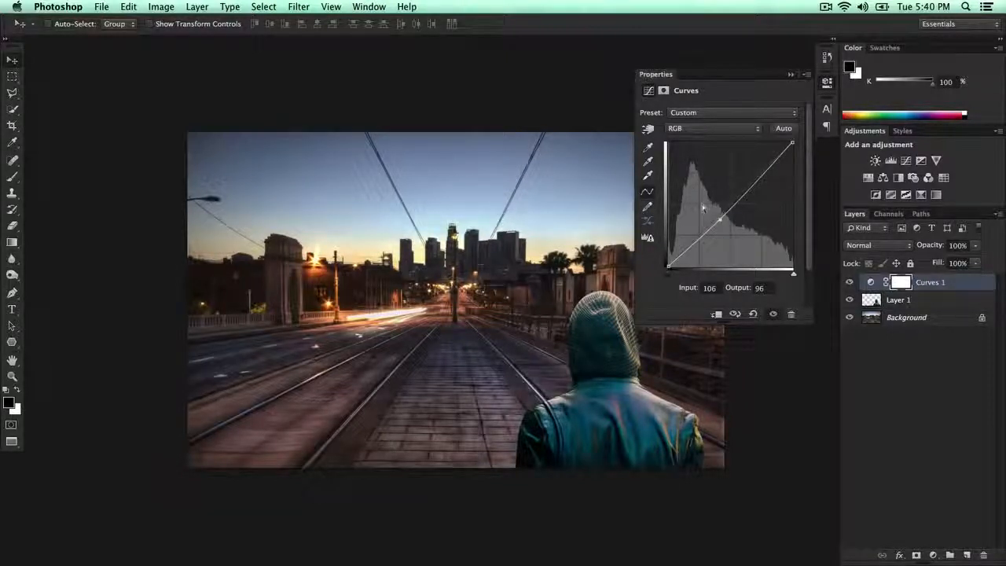
{"action": "left_click_drag", "start_coordinate": [669, 265], "coordinate": [670, 252]}
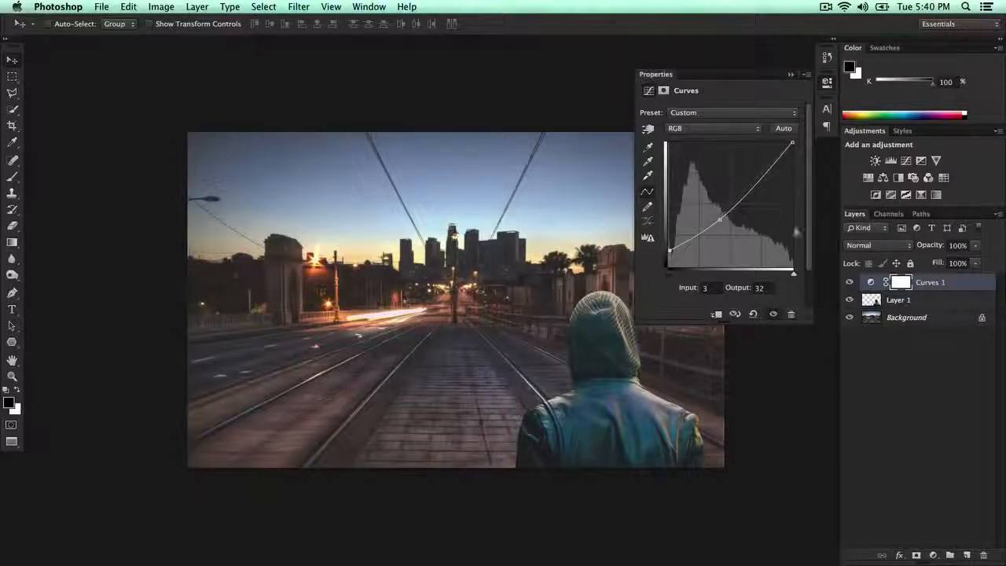
{"action": "left_click_drag", "start_coordinate": [792, 143], "coordinate": [798, 106]}
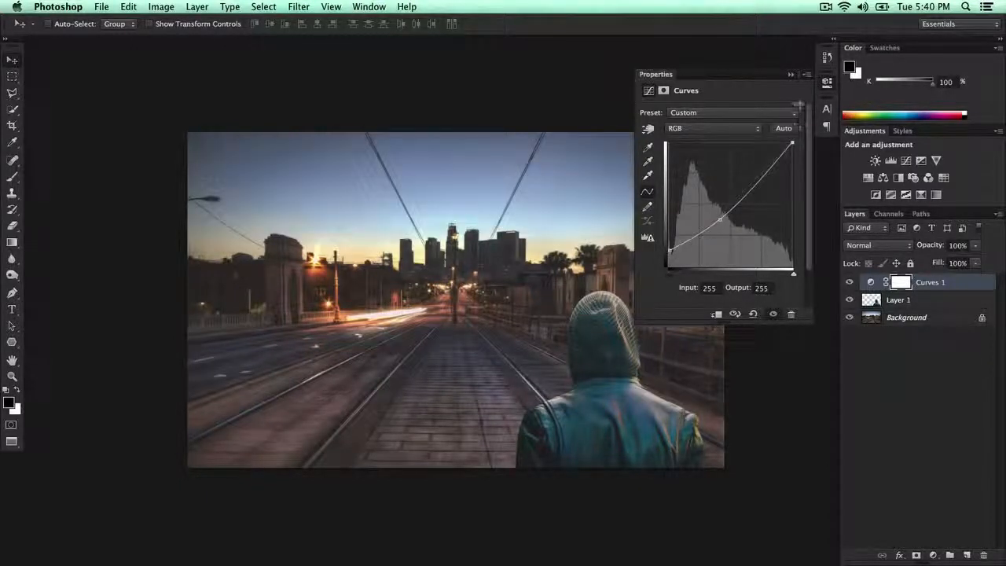
Step: Set the curve's black point input to 25, pull the white point slightly inward and add a highlight point at input 198, output 198
{"action": "left_click_drag", "start_coordinate": [669, 273], "coordinate": [684, 273]}
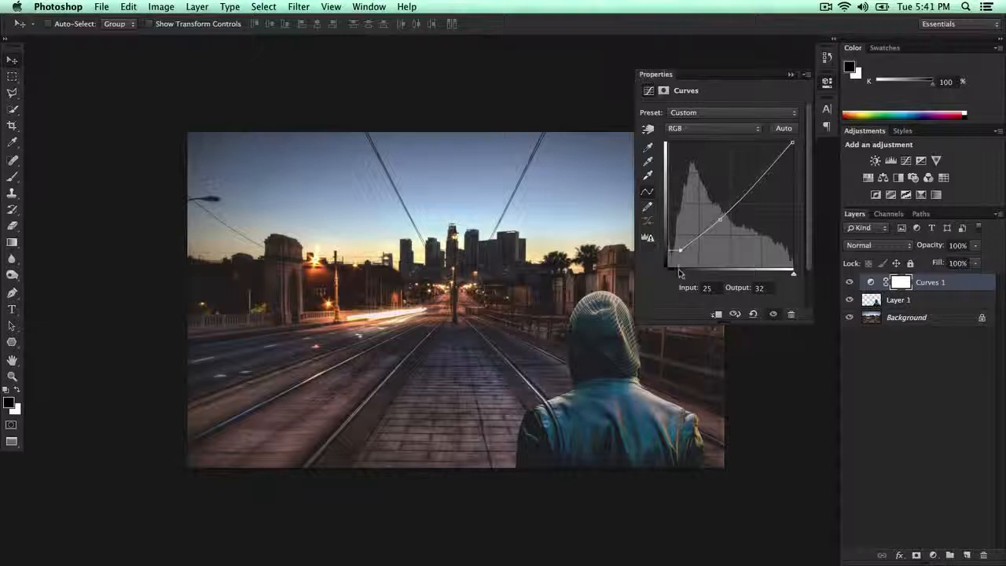
{"action": "mouse_move", "coordinate": [788, 276]}
{"action": "left_mouse_down"}
{"action": "mouse_move", "coordinate": [779, 276]}
{"action": "mouse_move", "coordinate": [792, 275]}
{"action": "left_mouse_up"}
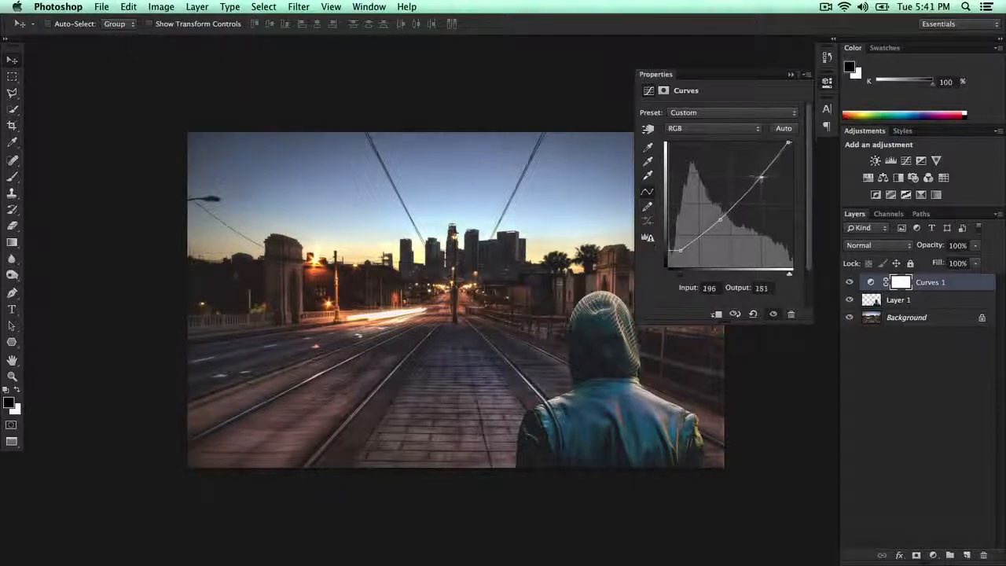
{"action": "mouse_move", "coordinate": [751, 184]}
{"action": "left_mouse_down"}
{"action": "mouse_move", "coordinate": [764, 180]}
{"action": "mouse_move", "coordinate": [756, 166]}
{"action": "mouse_move", "coordinate": [764, 180]}
{"action": "mouse_move", "coordinate": [757, 170]}
{"action": "mouse_move", "coordinate": [774, 176]}
{"action": "mouse_move", "coordinate": [764, 170]}
{"action": "left_mouse_up"}
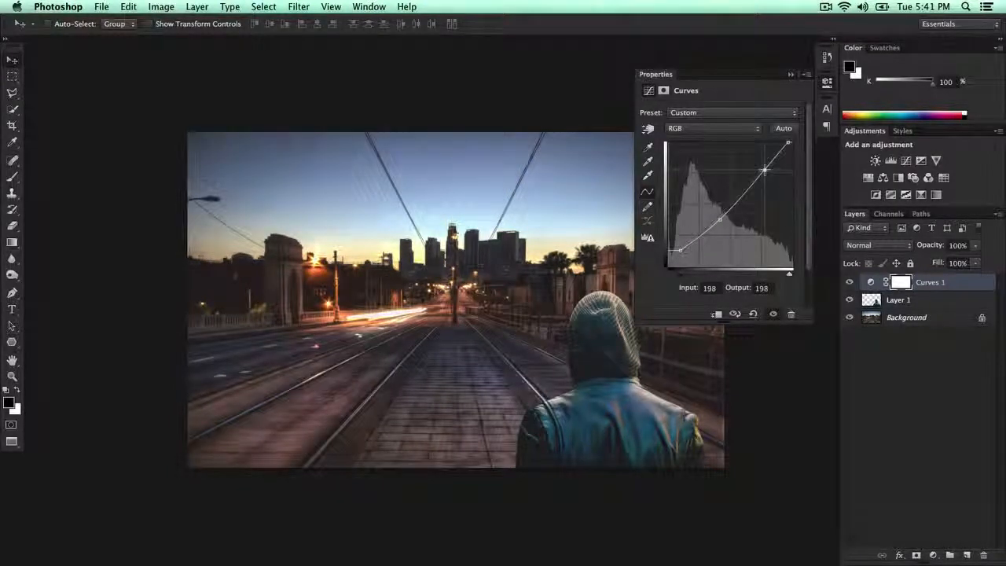
{"action": "left_click", "coordinate": [791, 74]}
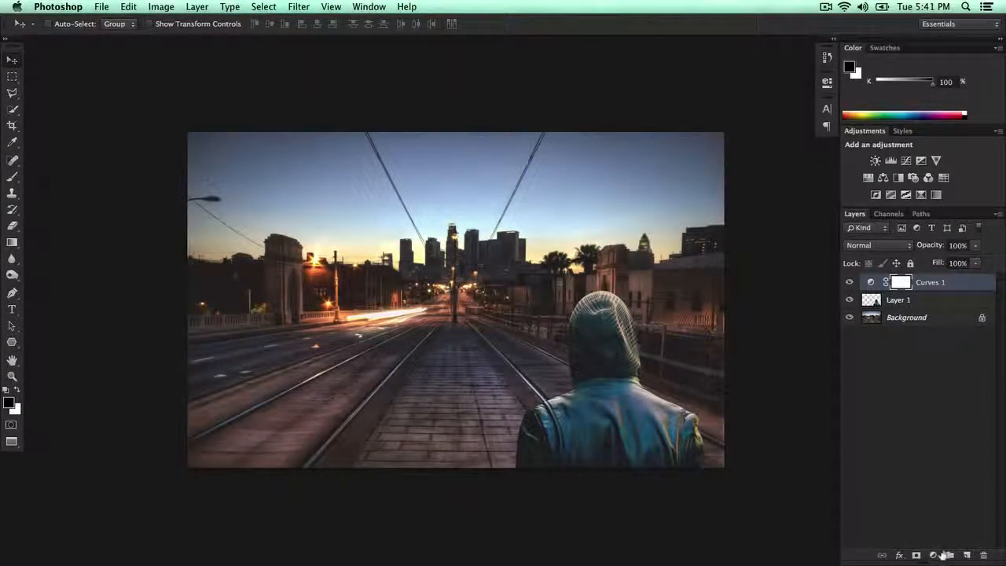
Step: Add a Levels adjustment layer above the Curves layer with input levels of 13, 1.15 and 227
{"action": "left_click", "coordinate": [933, 555]}
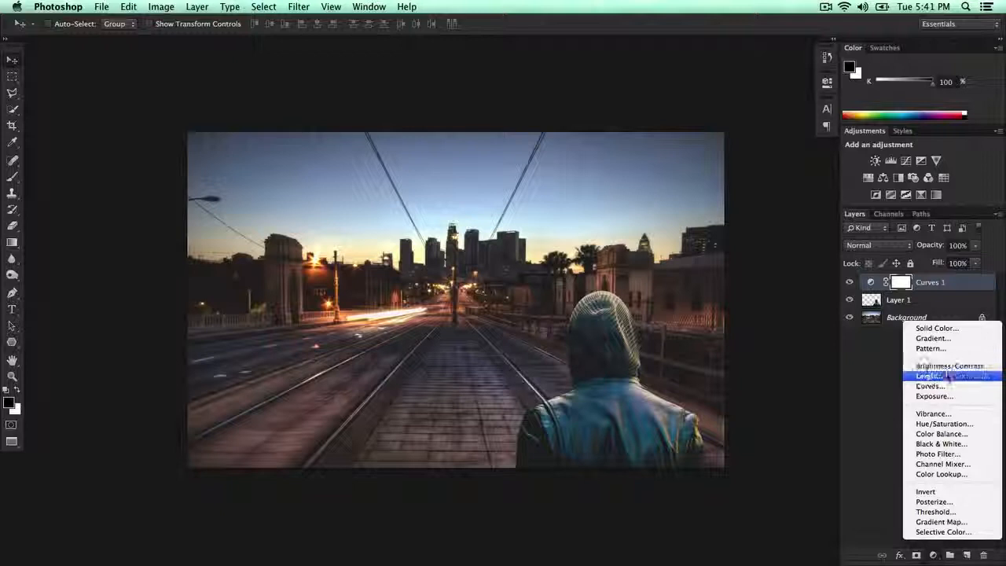
{"action": "left_click", "coordinate": [948, 378]}
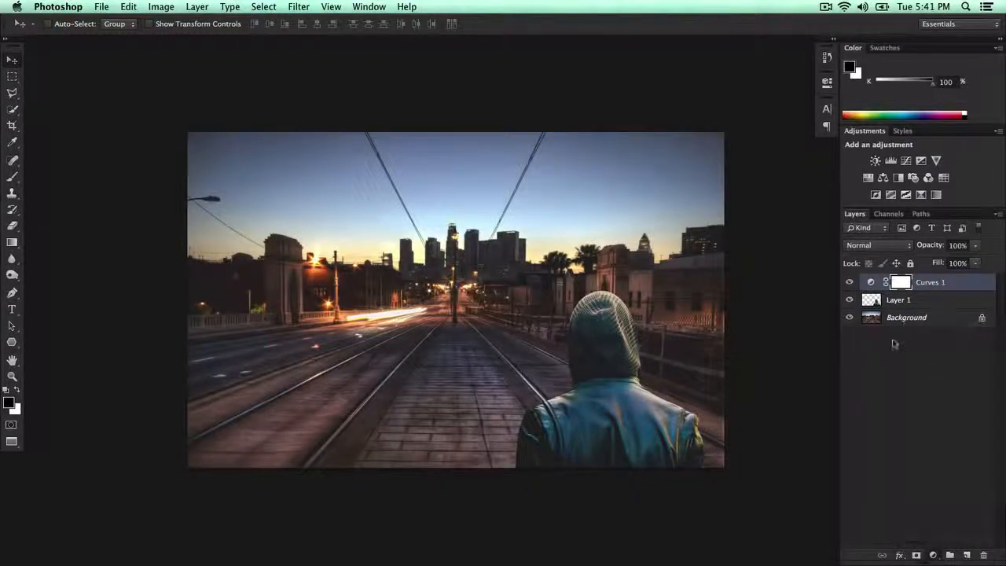
{"action": "left_click_drag", "start_coordinate": [662, 205], "coordinate": [667, 204]}
{"action": "left_click_drag", "start_coordinate": [732, 203], "coordinate": [717, 205]}
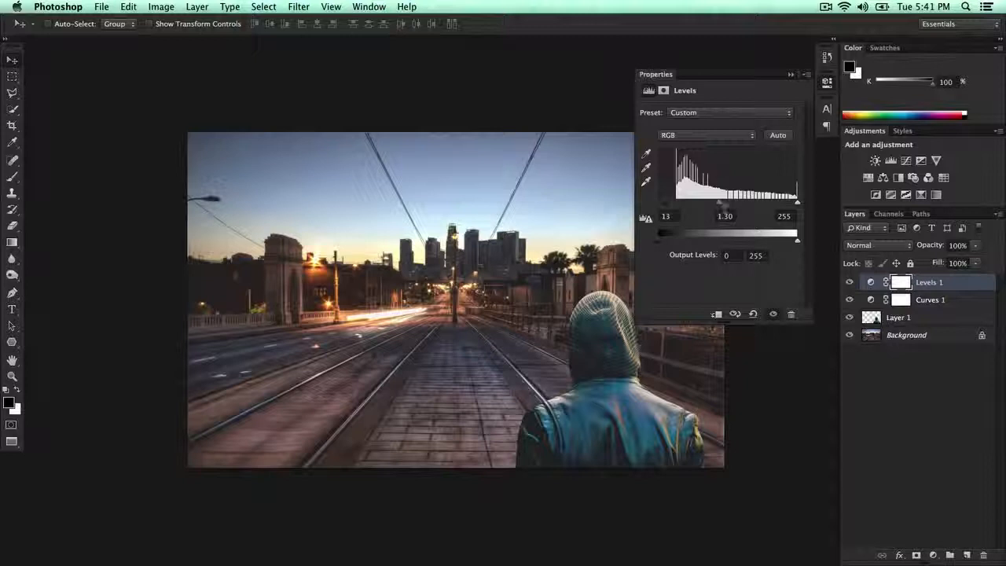
{"action": "mouse_move", "coordinate": [721, 206]}
{"action": "left_mouse_down"}
{"action": "mouse_move", "coordinate": [748, 204]}
{"action": "mouse_move", "coordinate": [724, 204]}
{"action": "left_mouse_up"}
{"action": "left_click_drag", "start_coordinate": [797, 204], "coordinate": [784, 206]}
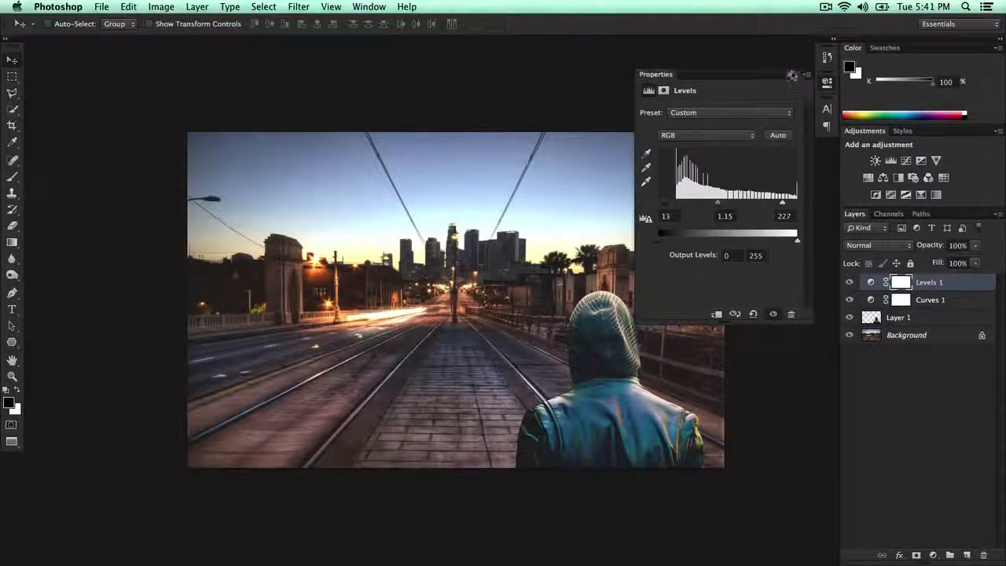
{"action": "left_click", "coordinate": [791, 75]}
Step: Add a Brightness/Contrast adjustment directly above the man's layer with brightness -5 and contrast -1
{"action": "left_click", "coordinate": [877, 318]}
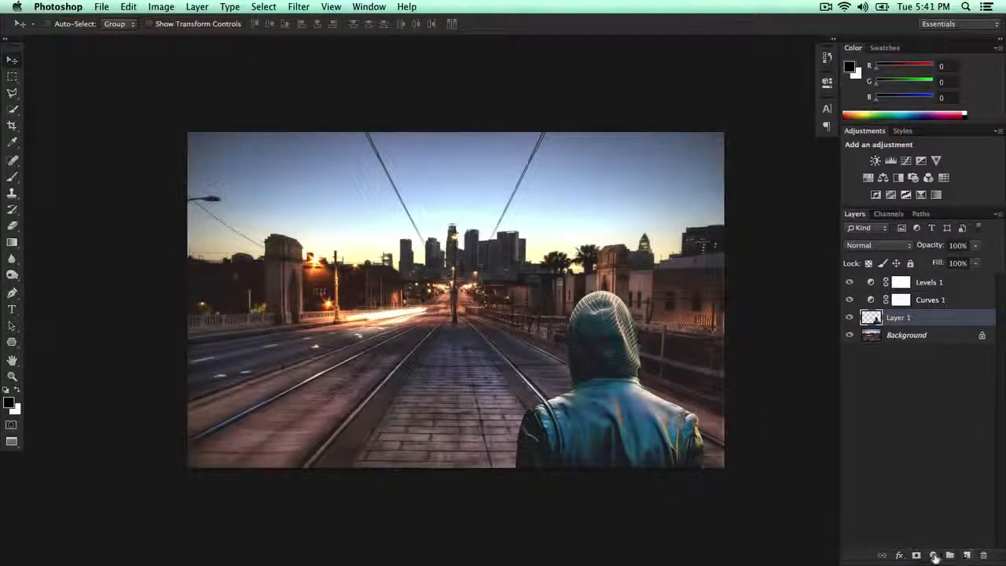
{"action": "left_click", "coordinate": [933, 555]}
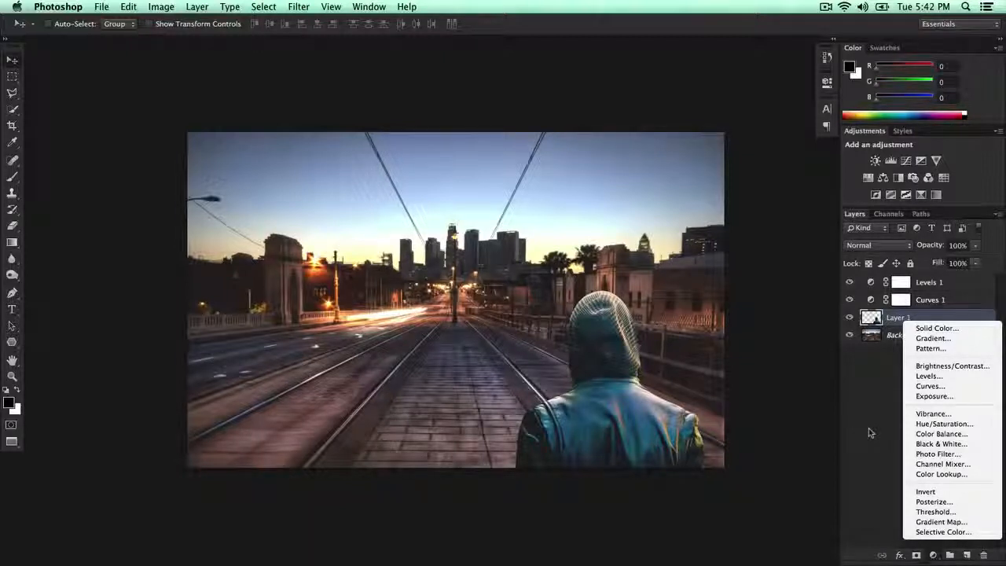
{"action": "left_click", "coordinate": [951, 367]}
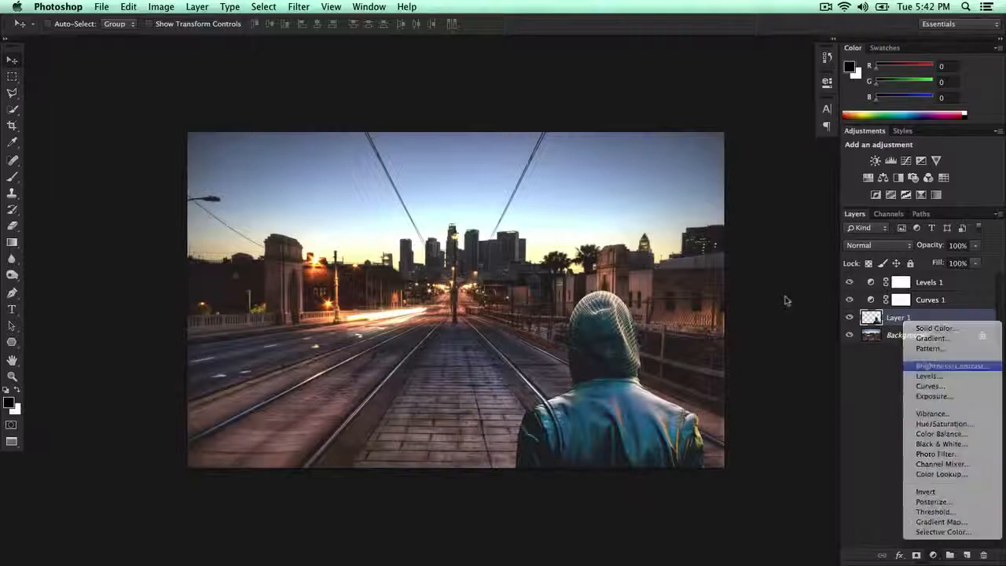
{"action": "left_click_drag", "start_coordinate": [719, 144], "coordinate": [716, 171]}
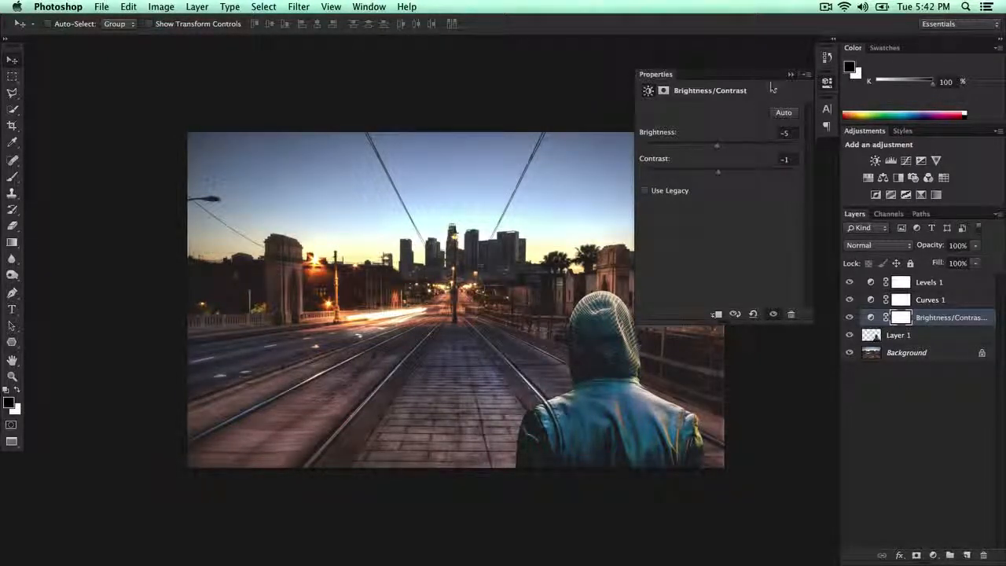
{"action": "left_click", "coordinate": [790, 77]}
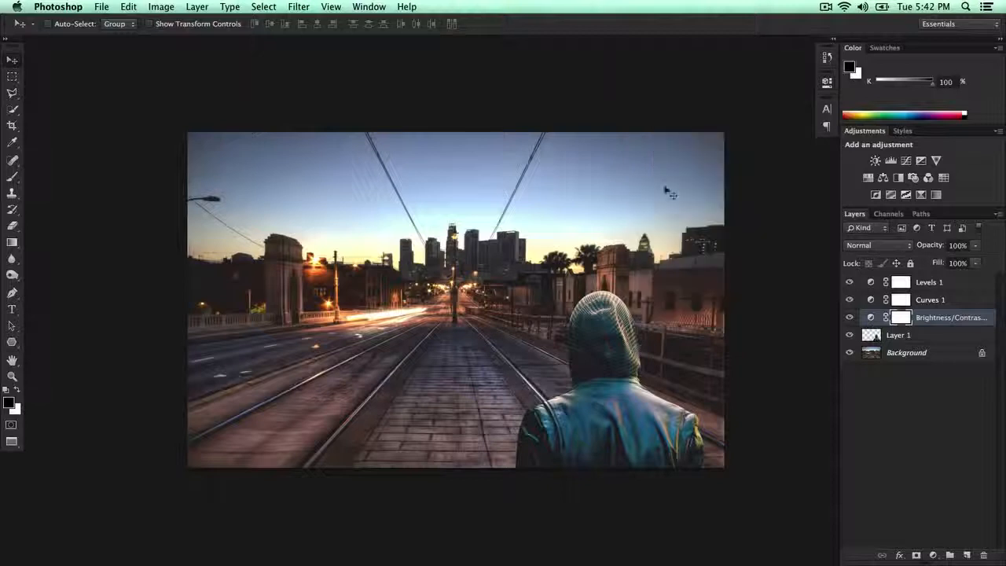
Step: Examine how the man blends into the city scene at several magnifications of the whole composite
{"action": "key", "text": "super+minus"}
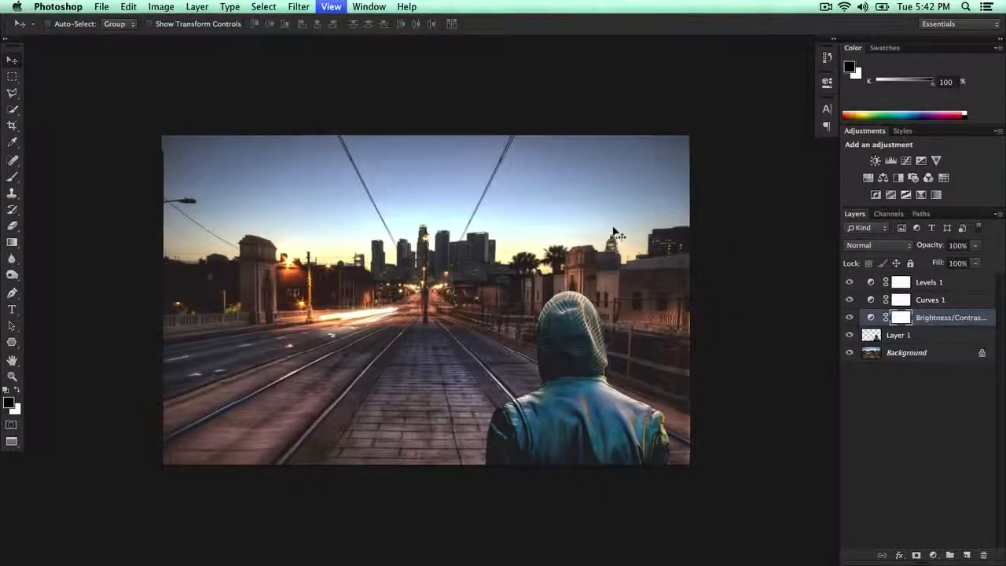
{"action": "key", "text": "super+minus"}
{"action": "key", "text": "super+minus"}
{"action": "key", "text": "super+plus"}
{"action": "key", "text": "super+plus"}
{"action": "key", "text": "super+plus"}
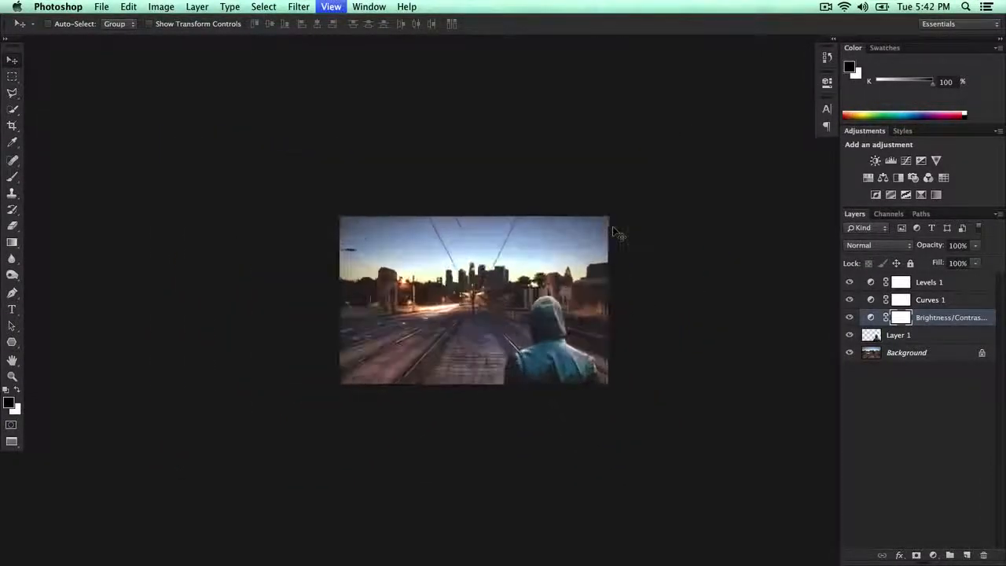
{"action": "key", "text": "super+minus"}
{"action": "key", "text": "super+plus"}
{"action": "key", "text": "super+plus"}
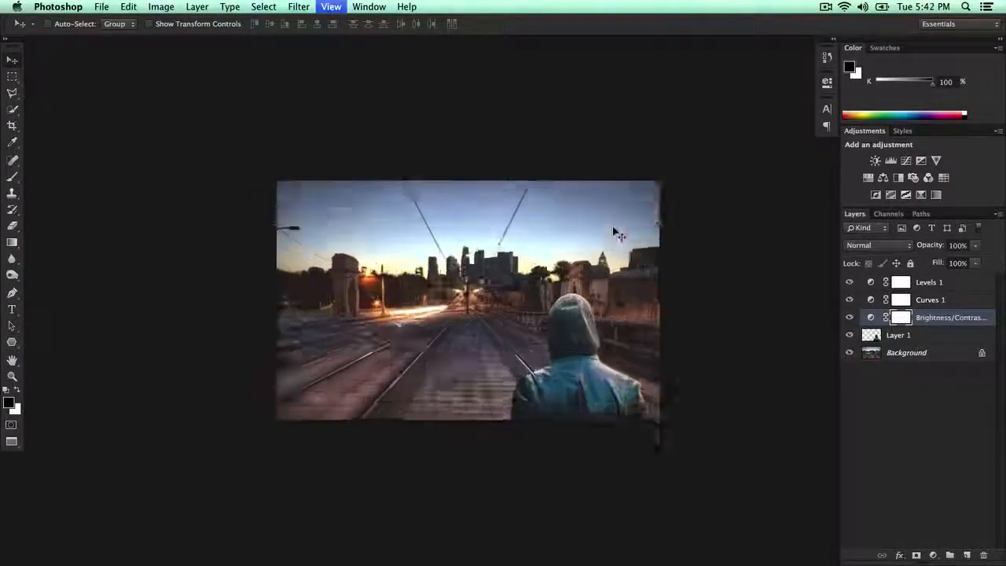
Step: Scale the hooded man's layer down slightly and place him at the image's bottom centre, standing between the tracks
{"action": "key", "text": "super+t"}
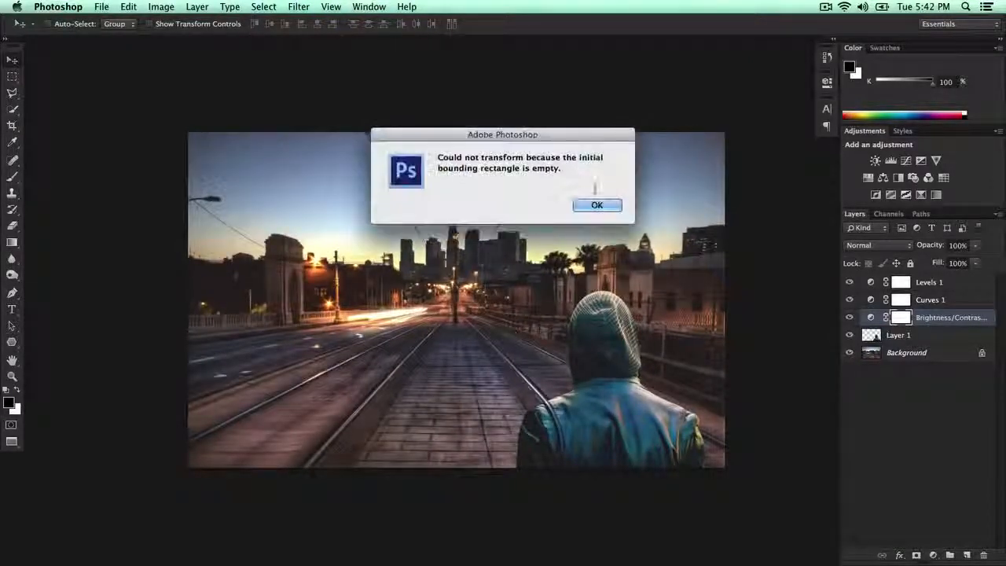
{"action": "key", "text": "Return"}
{"action": "left_click", "coordinate": [904, 335]}
{"action": "key", "text": "super+t"}
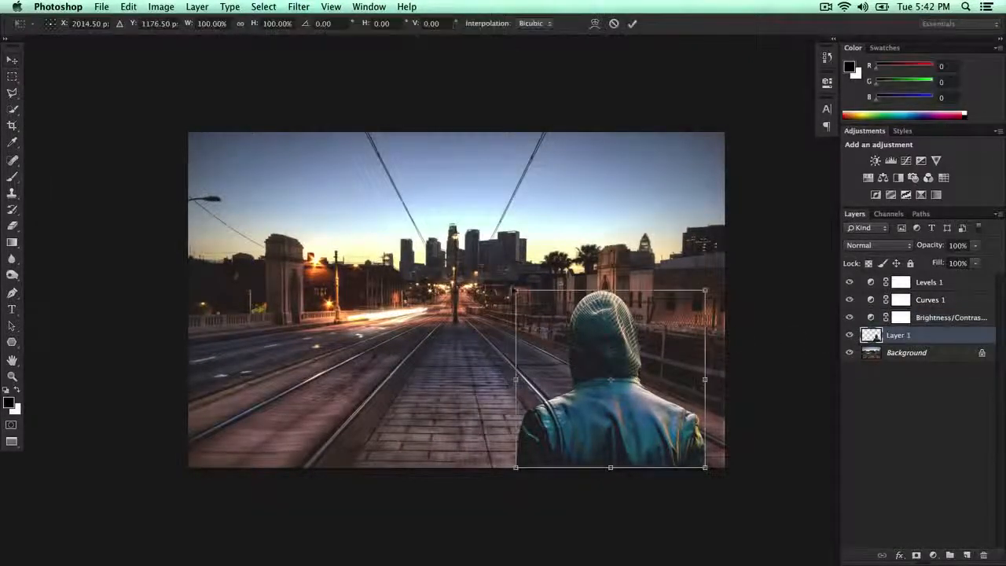
{"action": "left_click_drag", "start_coordinate": [537, 301], "coordinate": [470, 435]}
{"action": "key", "text": "Return"}
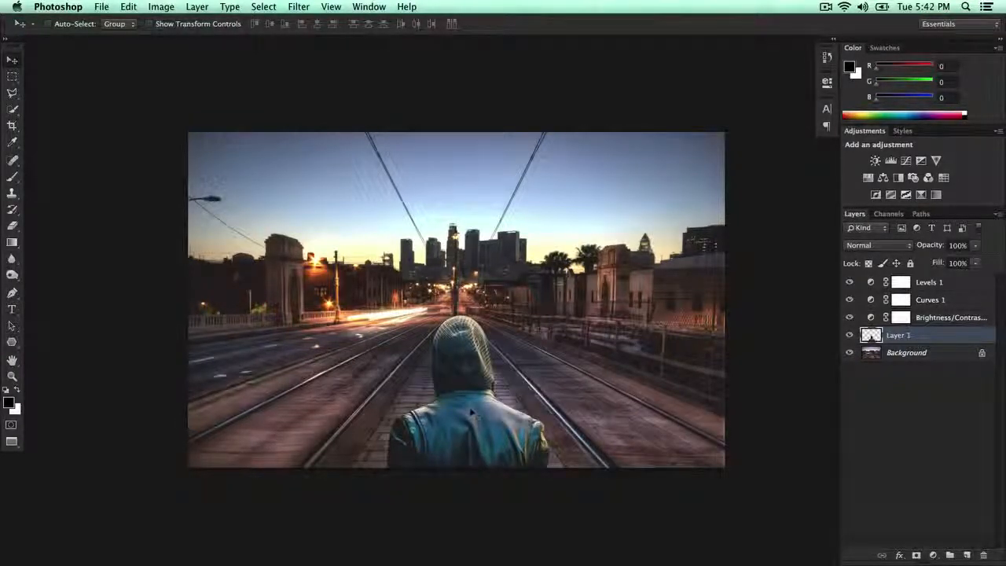